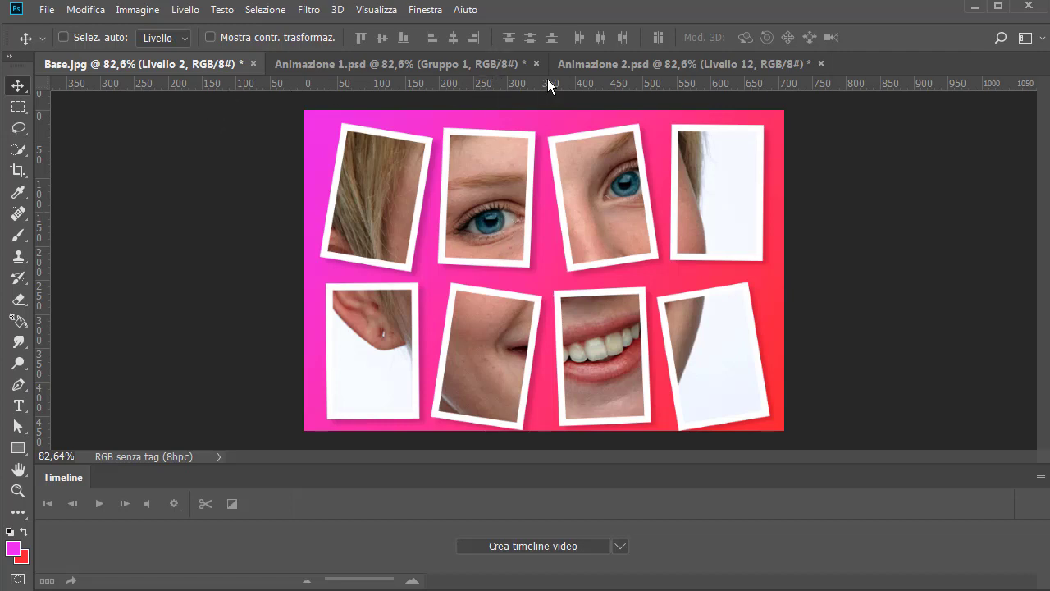
Play and scrub Animazione 2.psd's animation of black-and-white framed face pieces on the gradient.
left_click(568, 68)
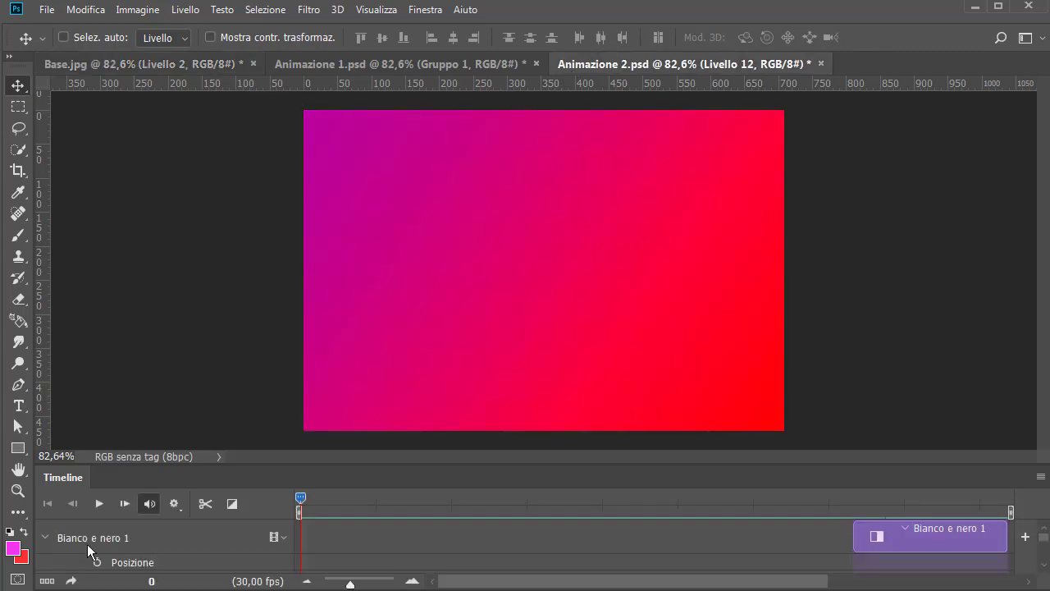
left_click(100, 505)
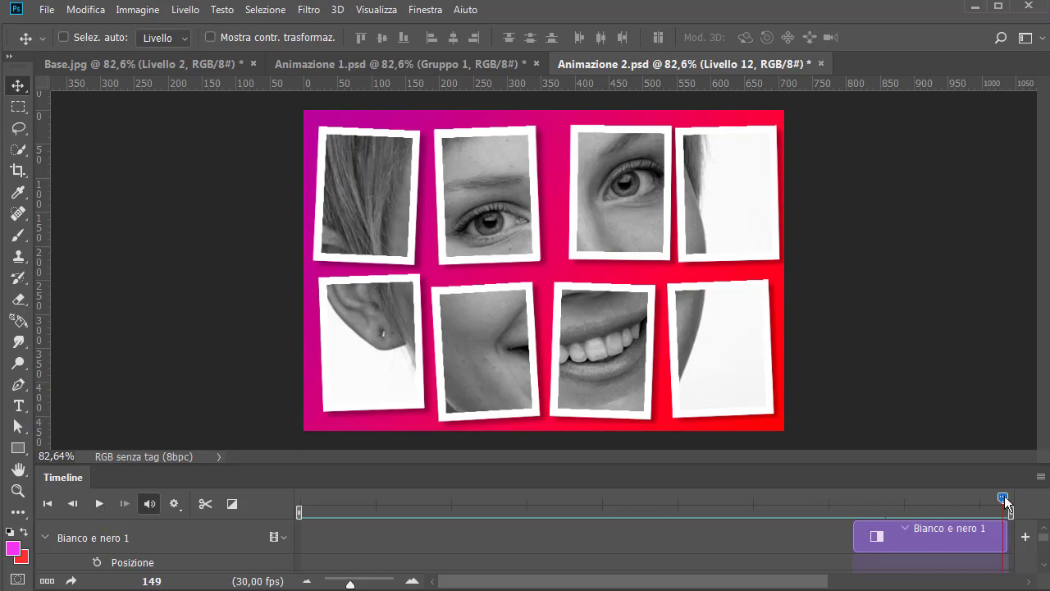
mouse_move(1005, 495)
left_mouse_down()
mouse_move(558, 489)
mouse_move(1024, 502)
left_mouse_up()
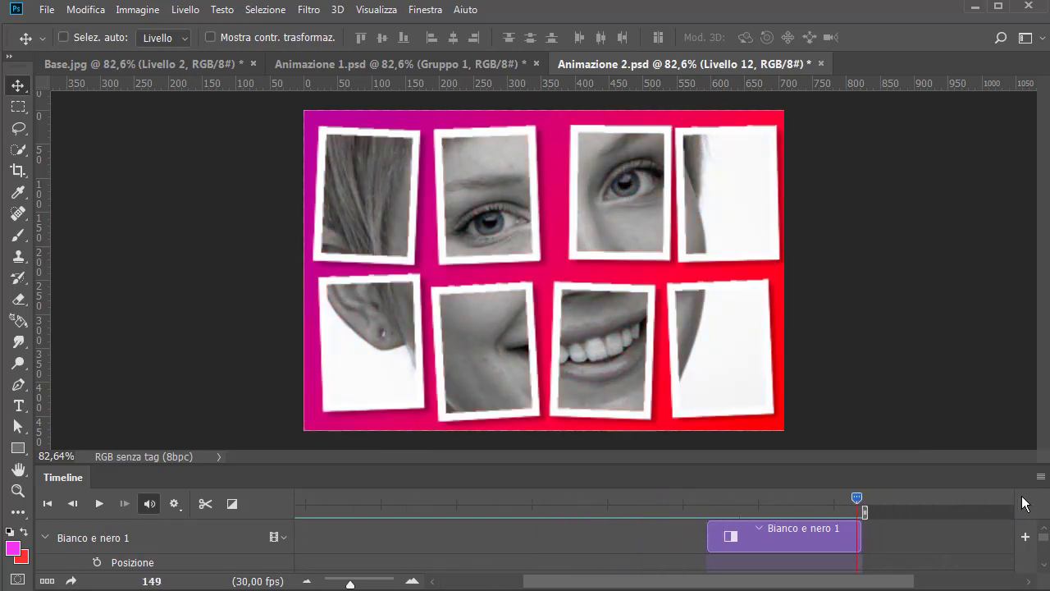
Play Animazione 1.psd, inspect its layers and group frame effects, then switch to Base.psd.
left_click(440, 66)
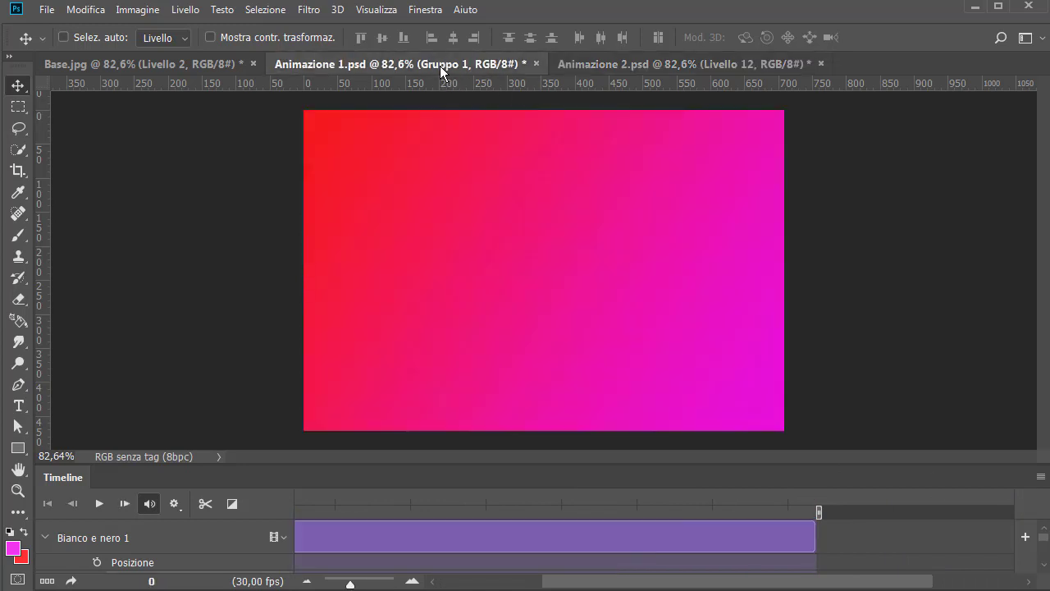
left_click(95, 504)
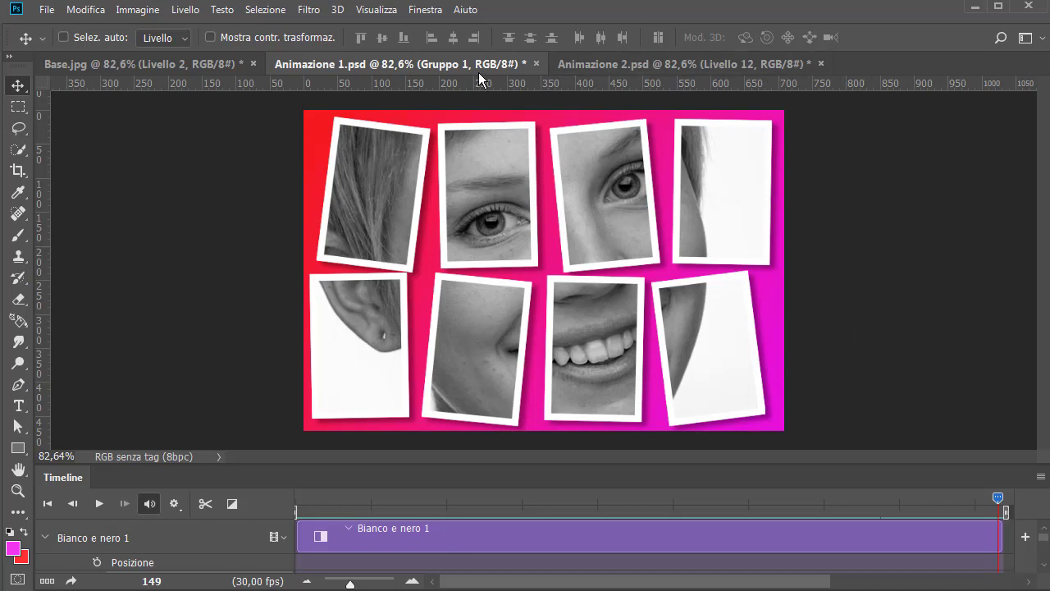
key("F7")
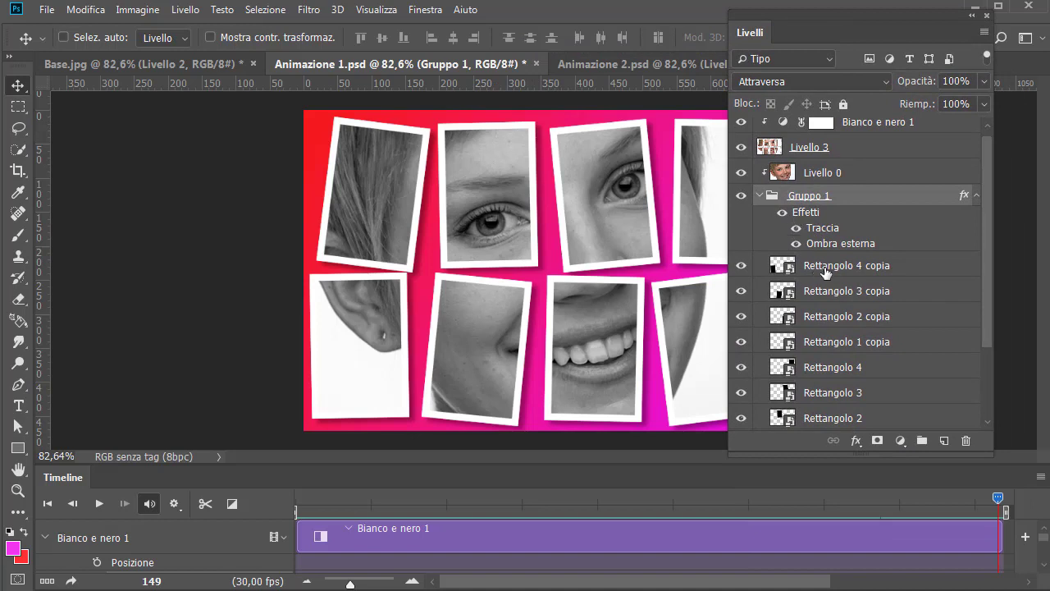
scroll(981, 312, "down", 1)
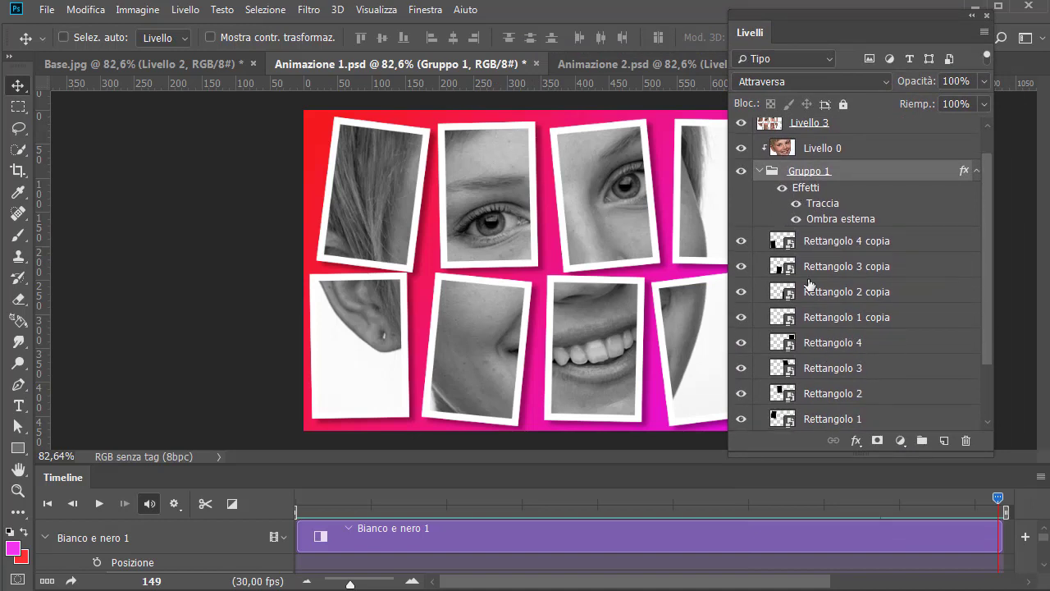
left_click(782, 190)
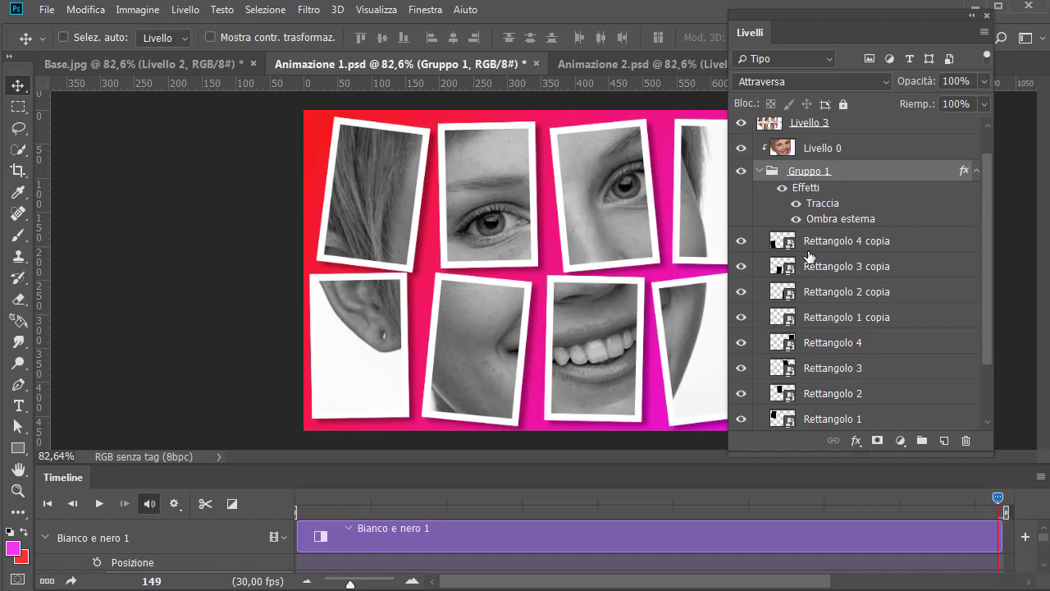
left_click(642, 66)
scroll(849, 246, "up", 1)
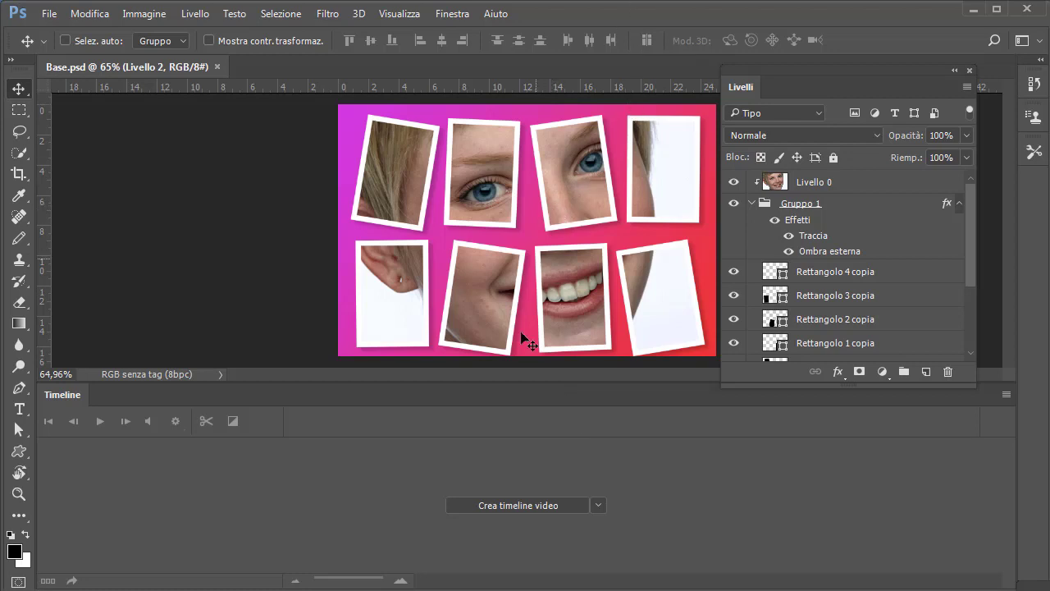
Create Base.psd's video timeline with Gruppo 1 expanded and the work area ending at 03:00.
left_click(519, 506)
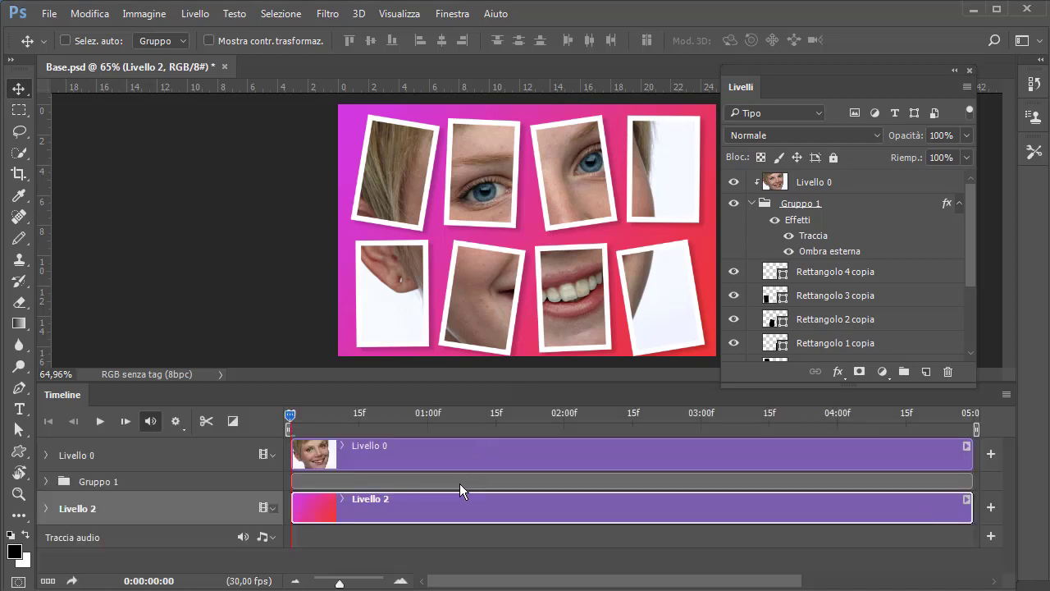
left_click(46, 480)
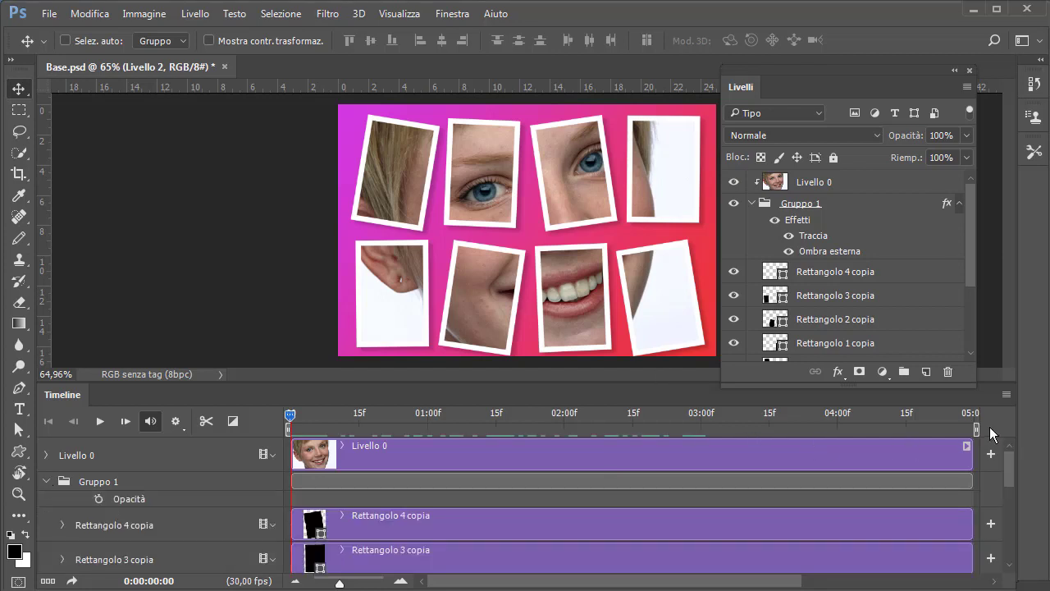
left_click_drag(976, 429, 697, 428)
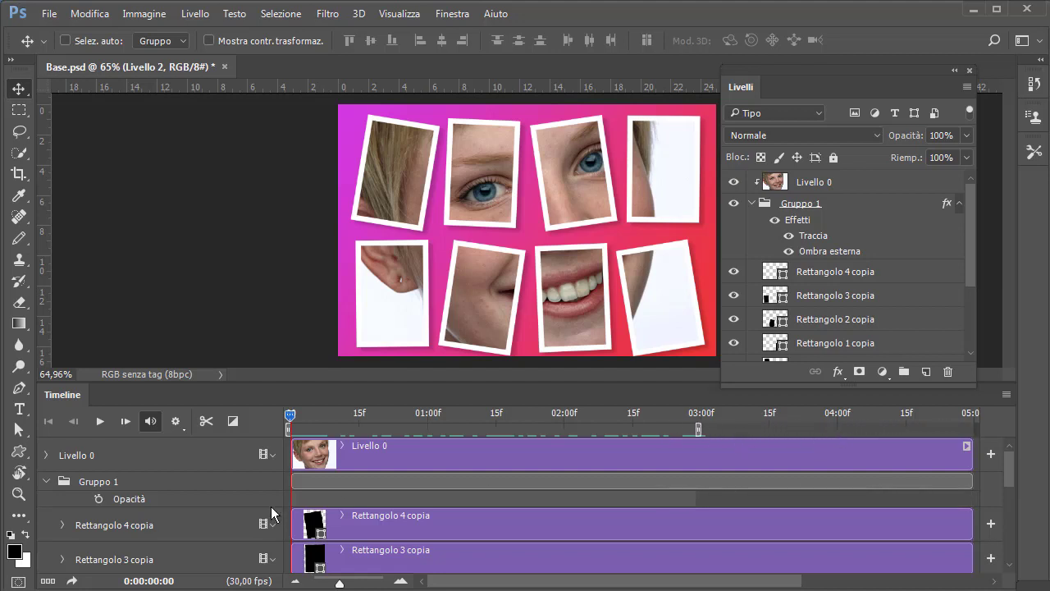
left_click(889, 272)
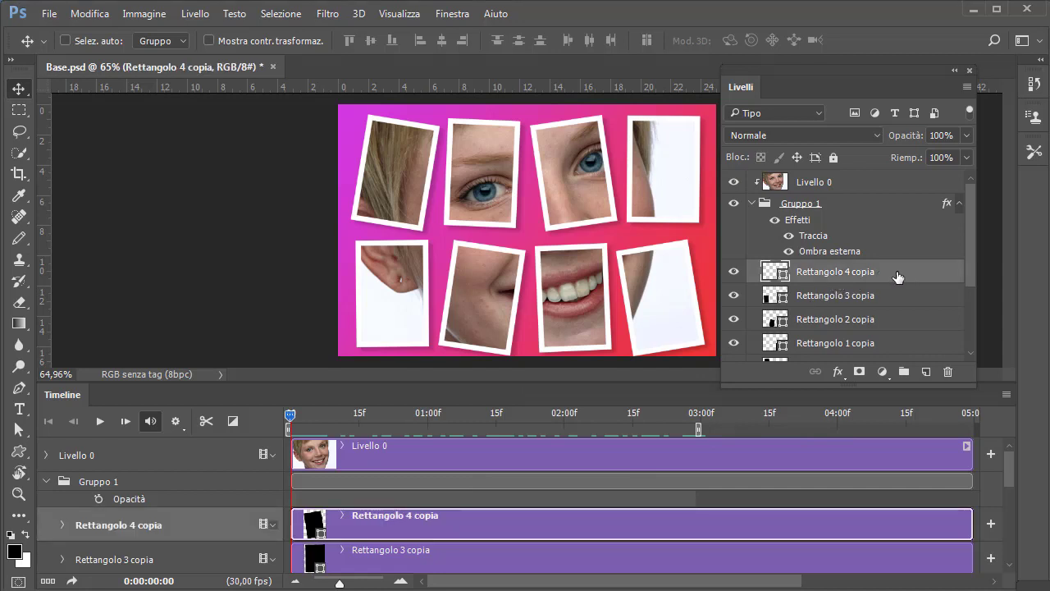
left_click(734, 272)
Convert Rettangolo 4 copia to a smart object, expand its track, and set the time to 02:28.
right_click(813, 272)
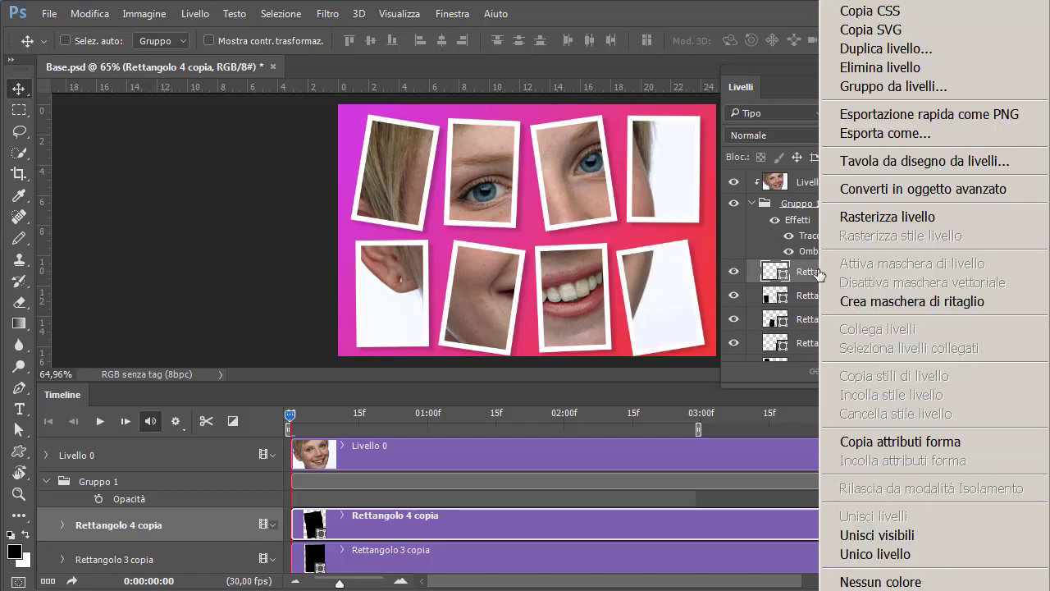
left_click(848, 191)
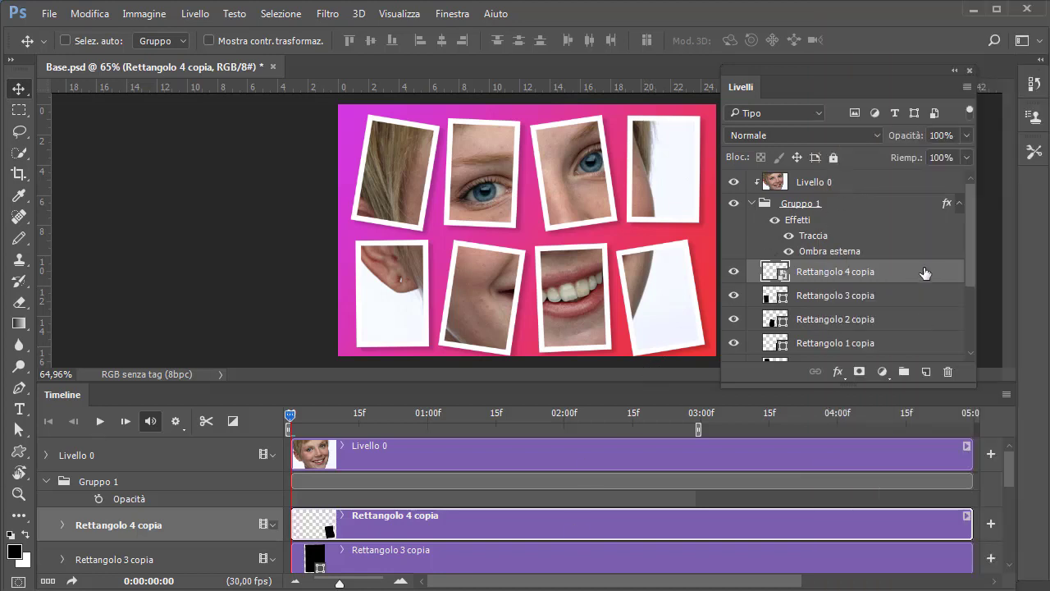
left_click(62, 525)
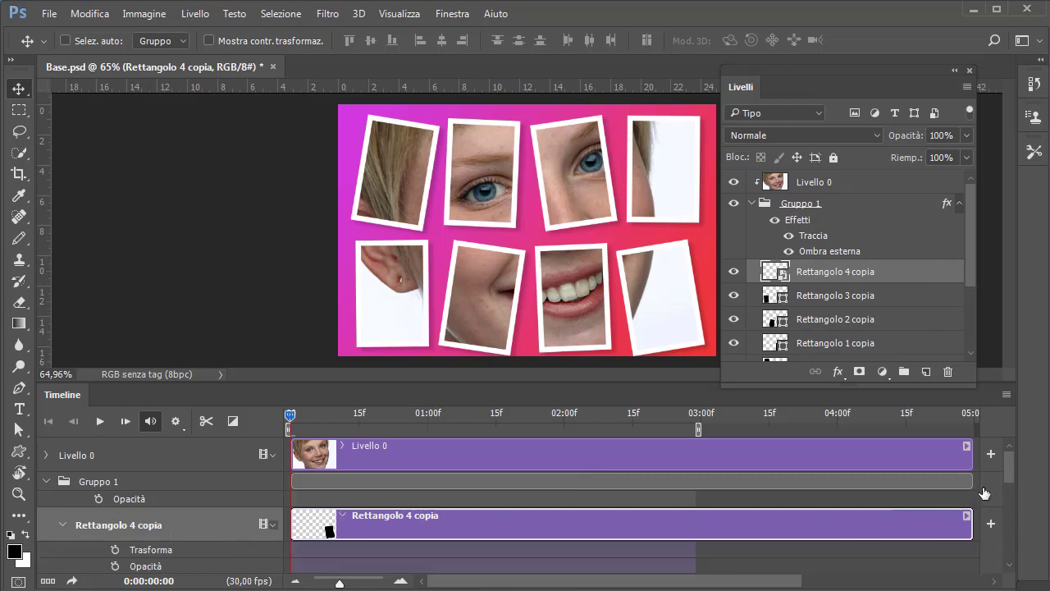
left_click_drag(1012, 471, 1011, 479)
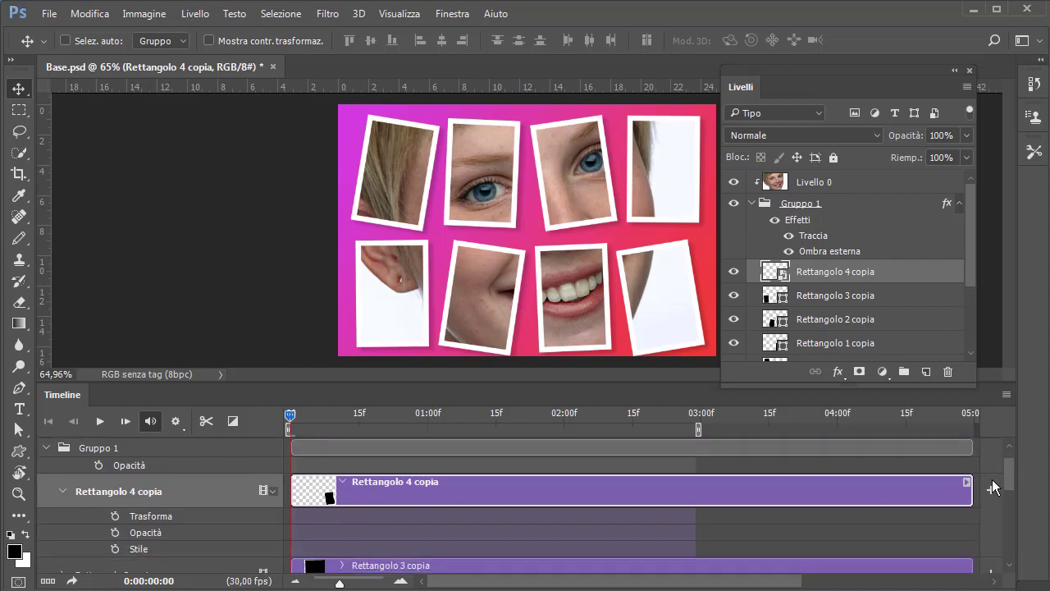
left_click_drag(290, 417, 693, 430)
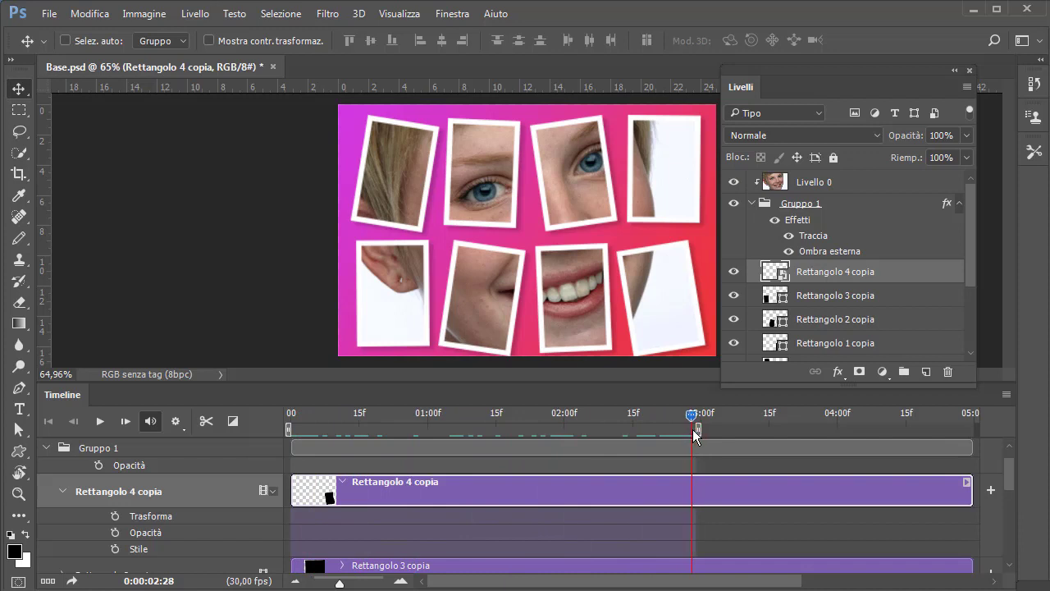
Keyframe Rettangolo 4 copia's Trasforma at 02:28 and frame 0, moving the frame off-canvas left.
left_click(115, 515)
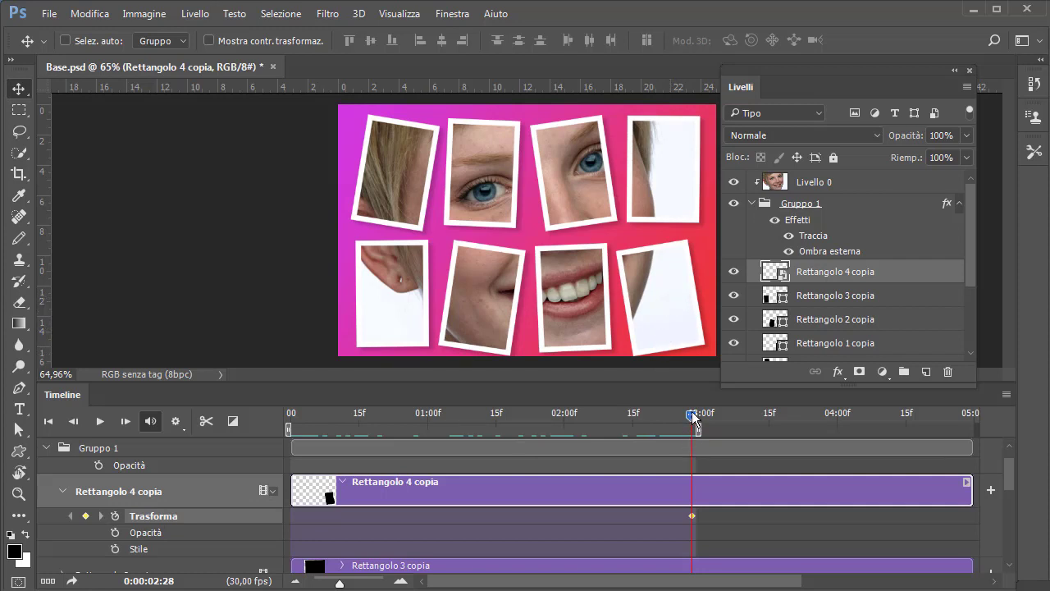
left_click_drag(691, 412, 600, 412)
left_click_drag(504, 414, 293, 416)
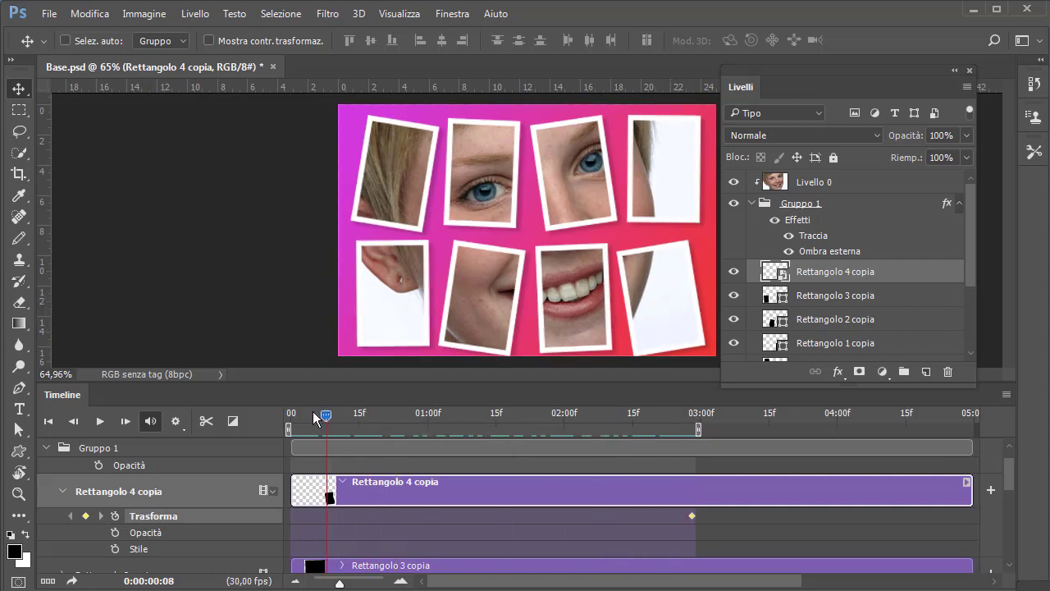
left_click(85, 516)
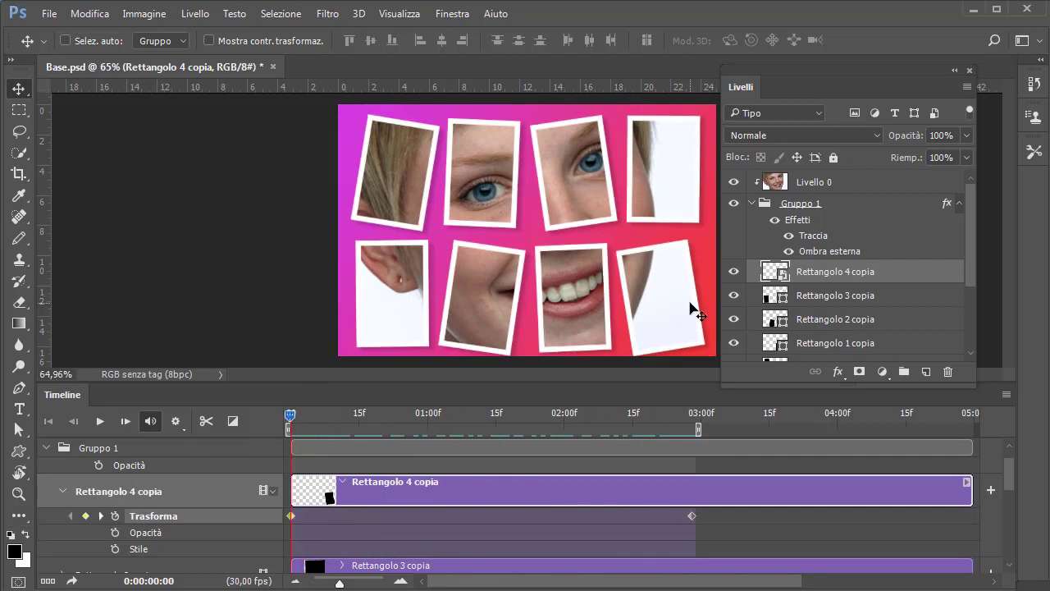
mouse_move(640, 310)
left_mouse_down()
mouse_move(557, 292)
mouse_move(271, 192)
left_mouse_up()
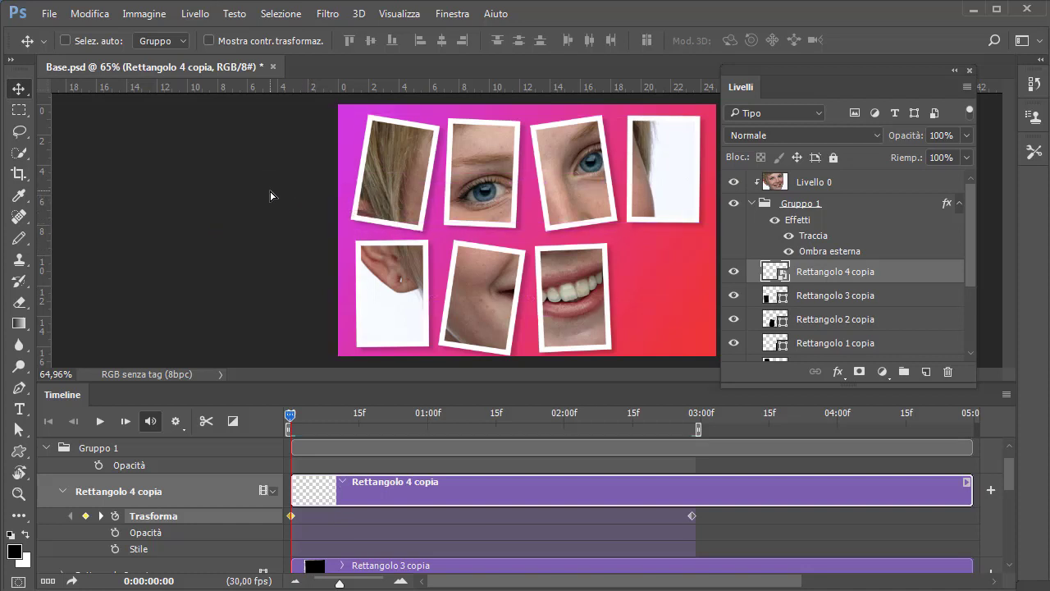
mouse_move(289, 417)
left_mouse_down()
mouse_move(701, 458)
mouse_move(290, 454)
left_mouse_up()
Rotate the off-canvas start frame about 54° and flip it vertically with Rifletti verticale.
key("ctrl+minus")
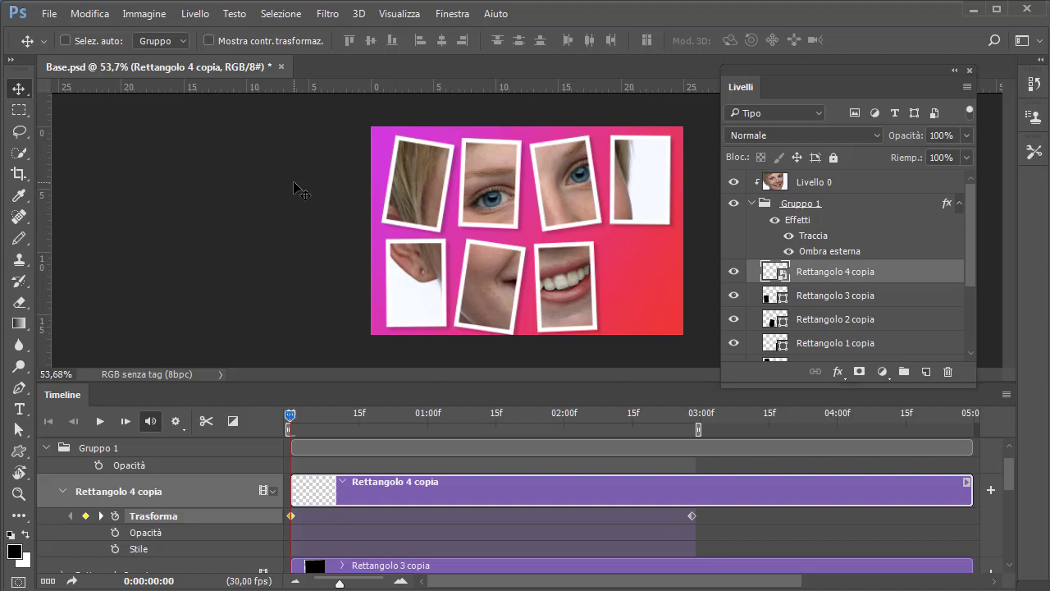
key("ctrl+t")
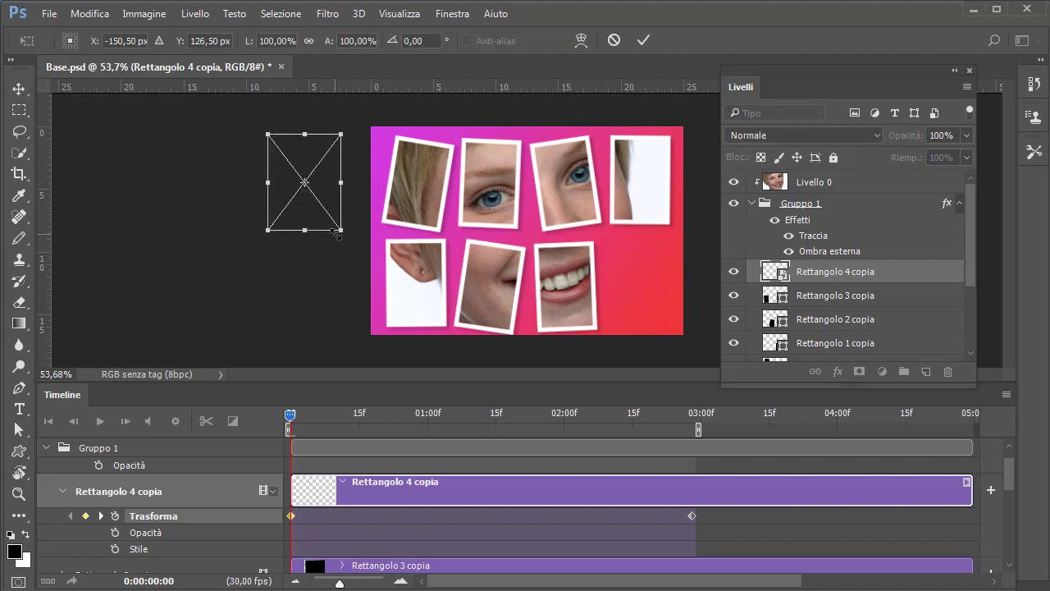
left_click_drag(348, 244, 286, 246)
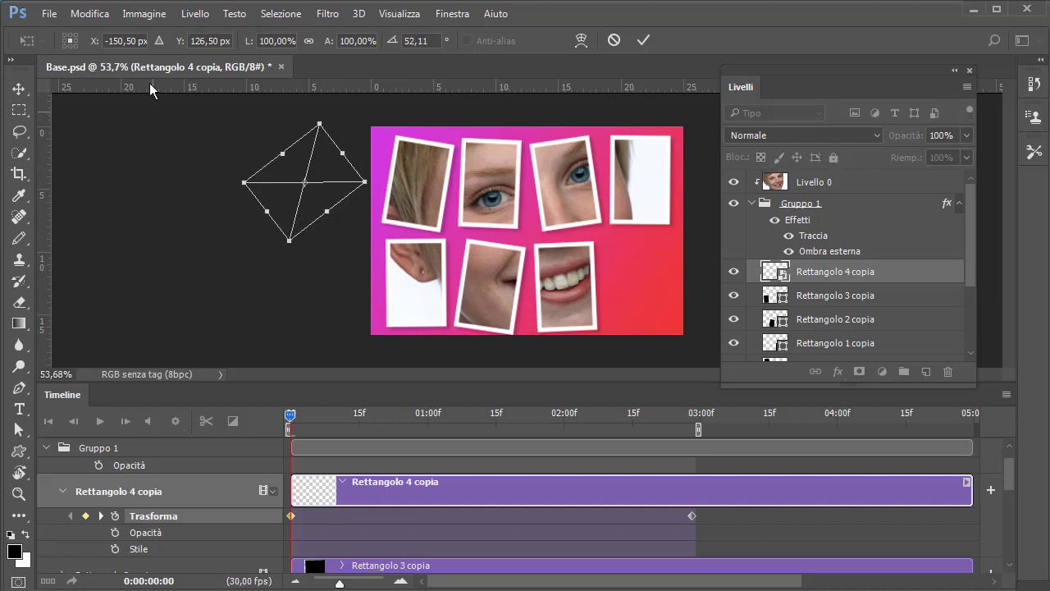
left_click(84, 14)
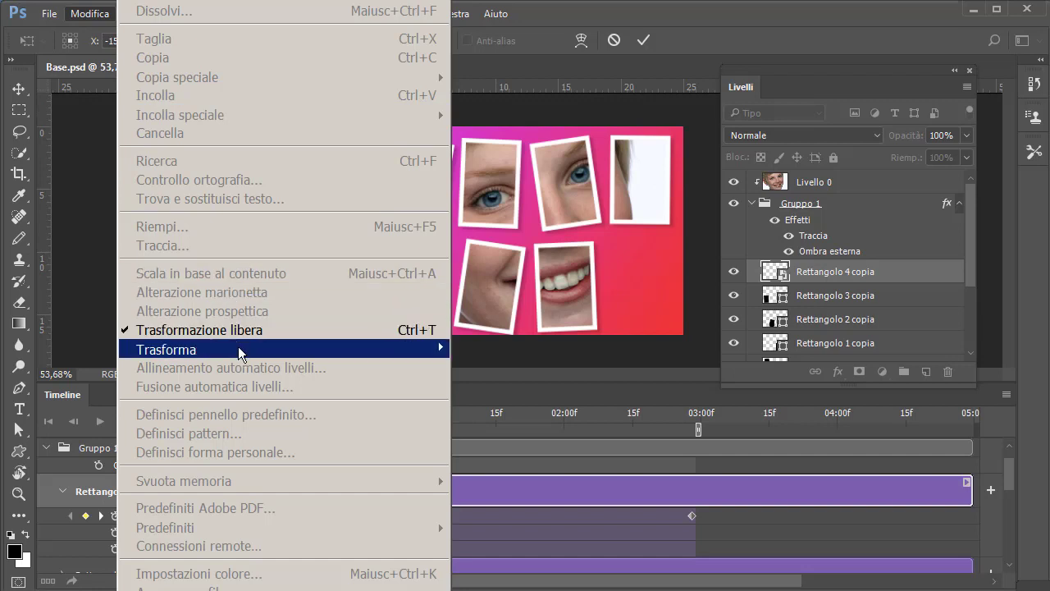
mouse_move(166, 348)
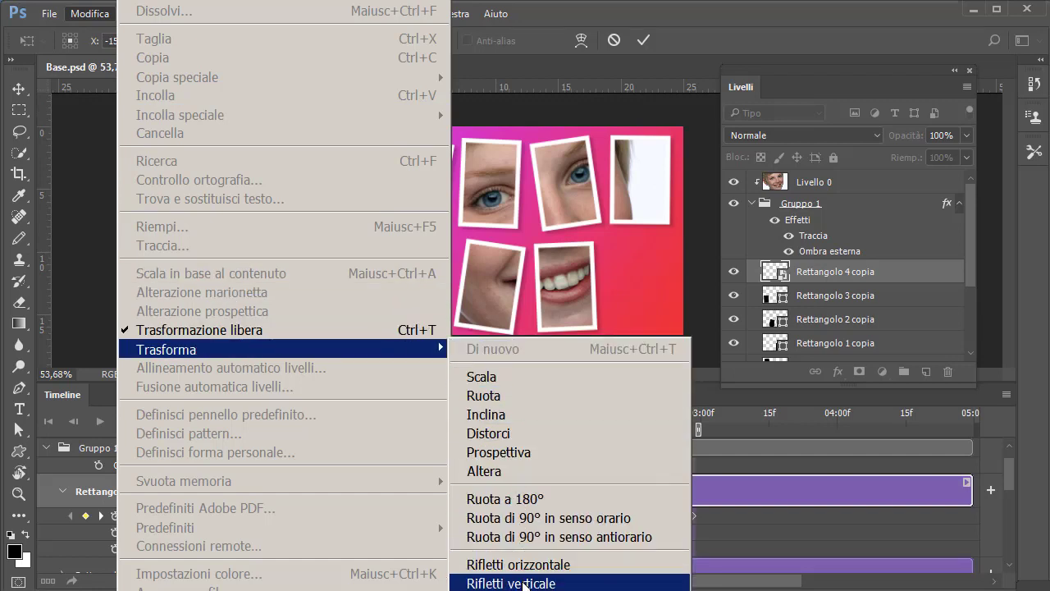
left_click(522, 584)
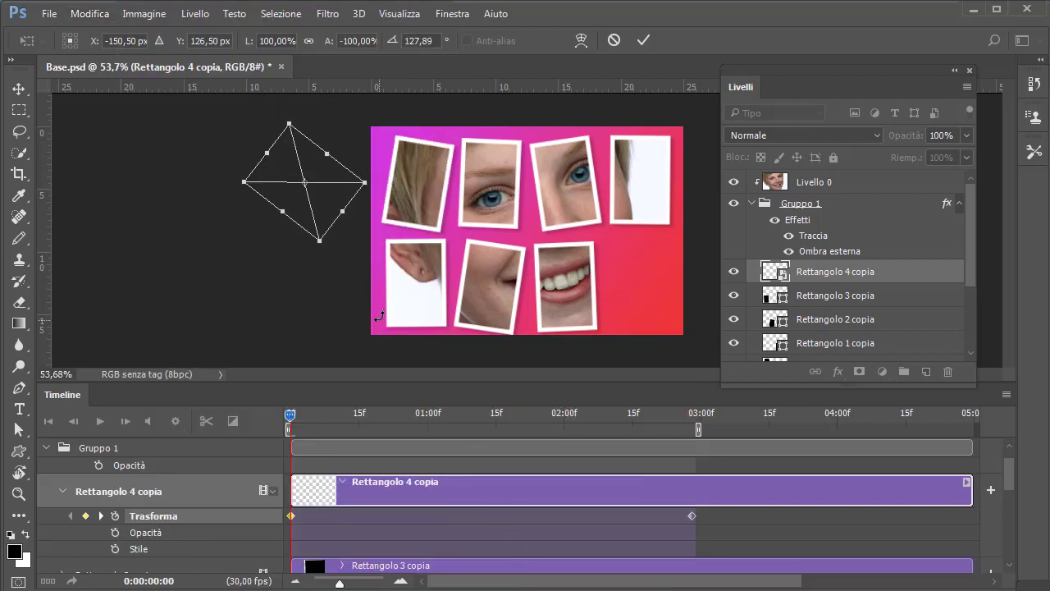
key("Return")
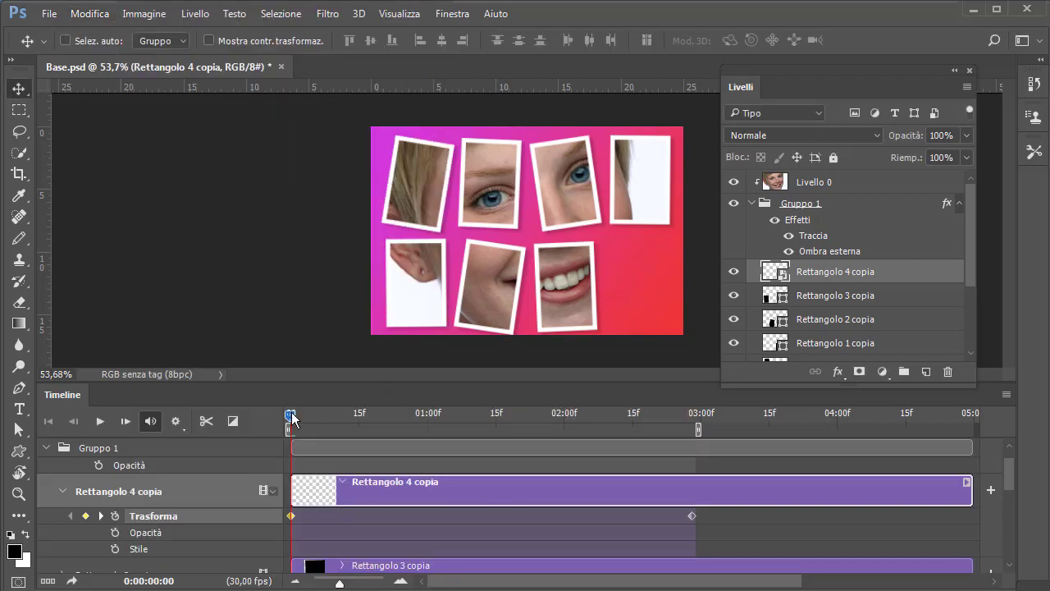
Hide the other frames and play back Rettangolo 4 copia's fly-in from frame 0.
mouse_move(294, 412)
left_mouse_down()
mouse_move(455, 420)
mouse_move(576, 384)
mouse_move(642, 380)
mouse_move(710, 410)
left_mouse_up()
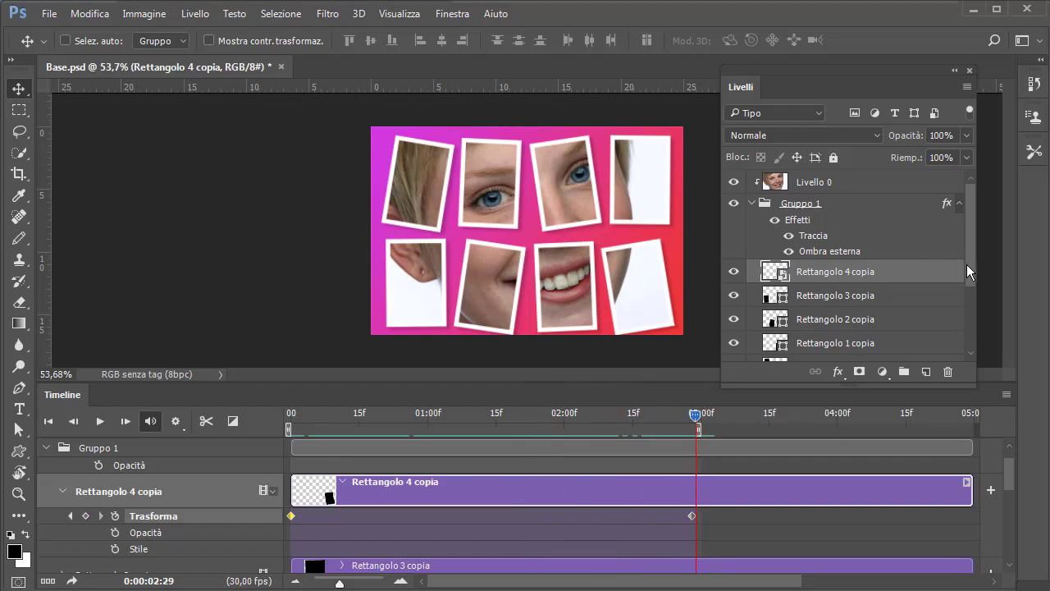
left_click_drag(967, 264, 962, 321)
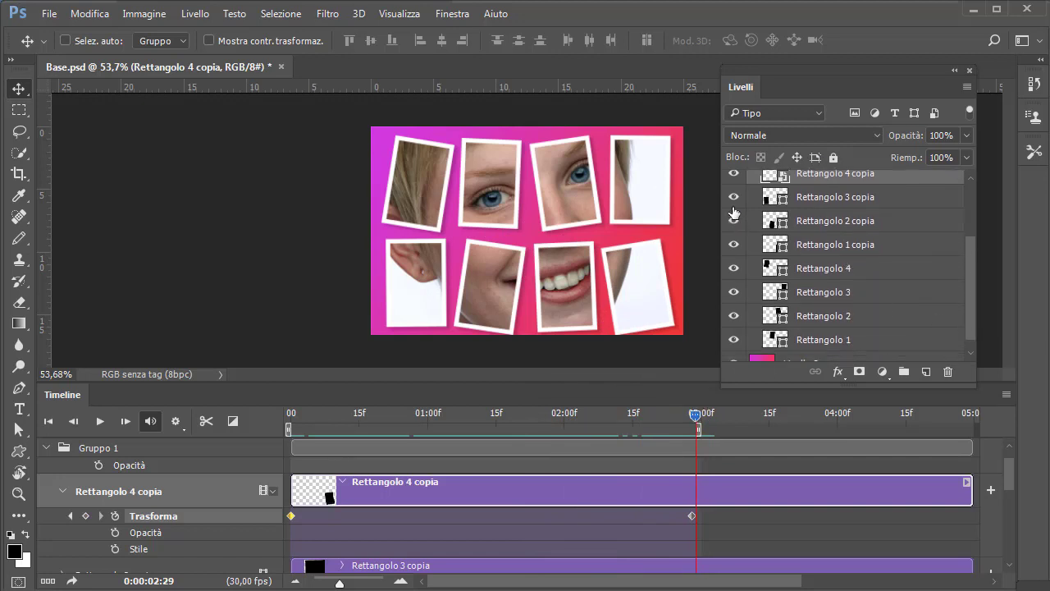
left_click_drag(733, 197, 735, 338)
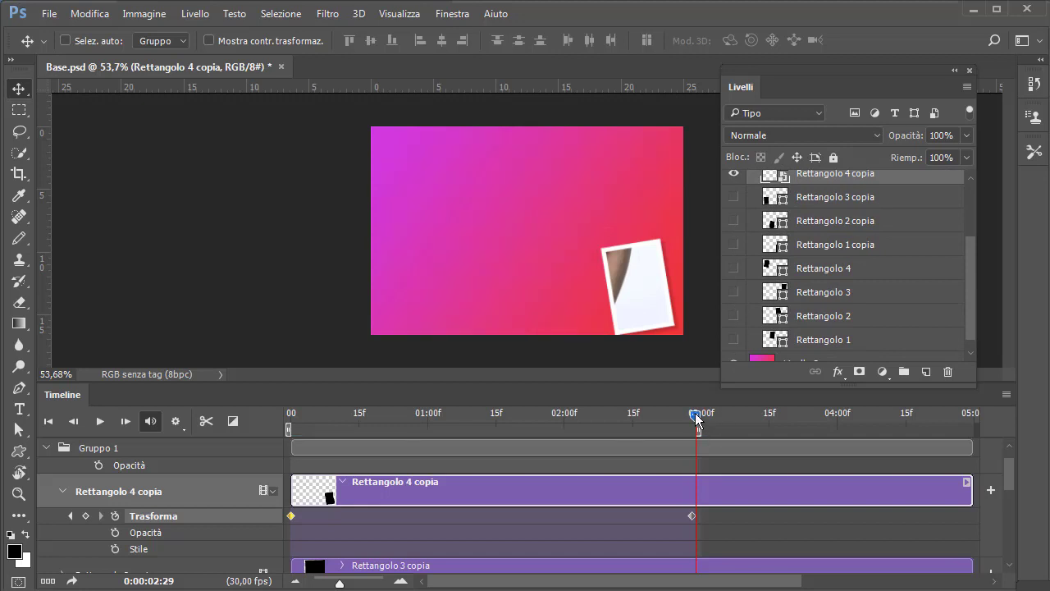
left_click_drag(695, 416, 287, 425)
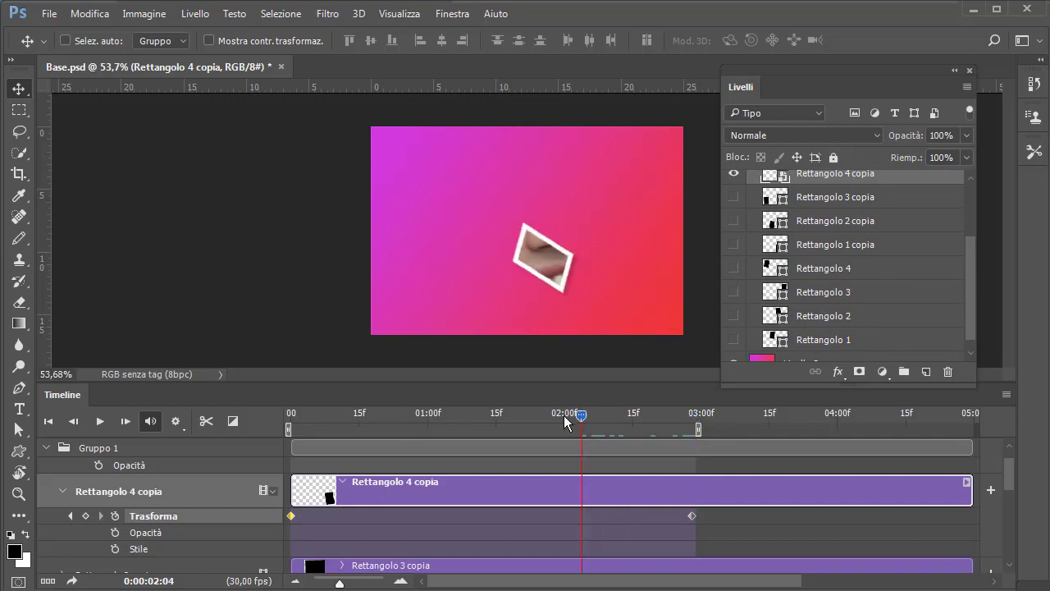
left_click(96, 421)
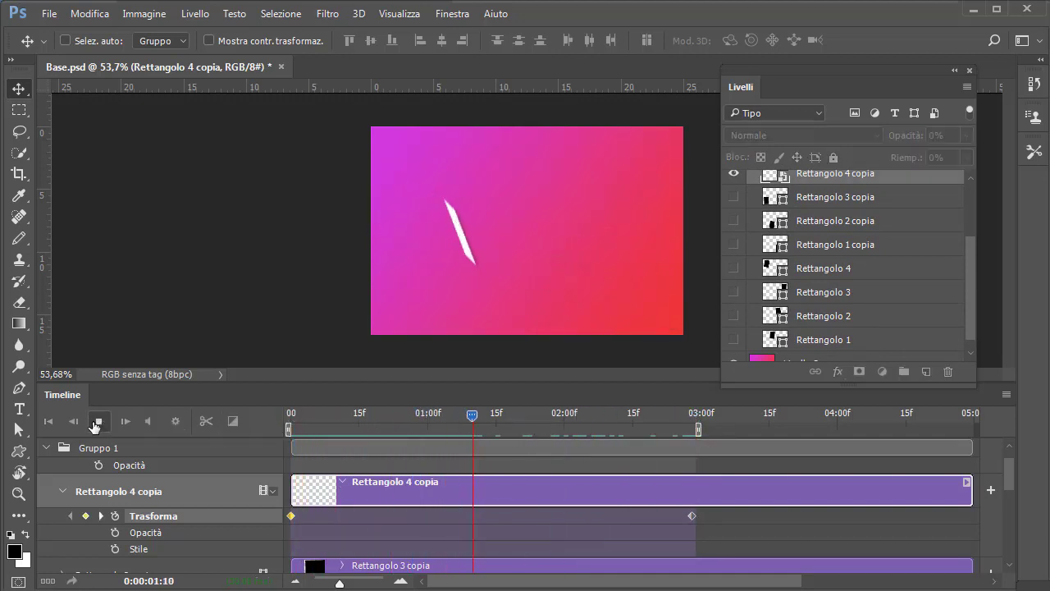
left_click(690, 414)
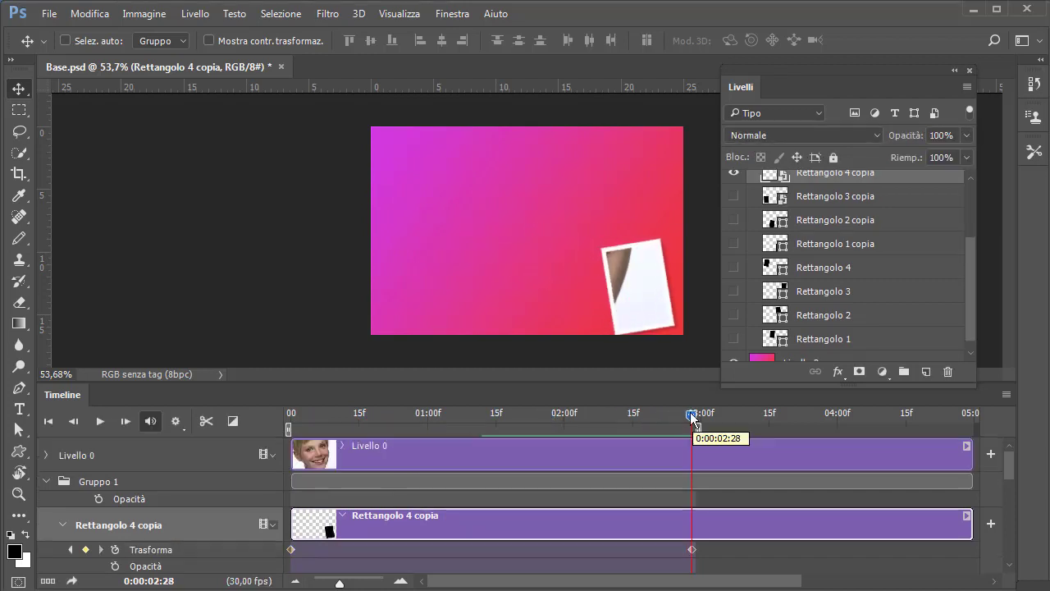
mouse_move(690, 414)
left_mouse_down()
mouse_move(569, 402)
mouse_move(490, 418)
mouse_move(693, 443)
left_mouse_up()
Show Rettangolo 3 copia and convert it to a smart object.
scroll(693, 443, "down", 1)
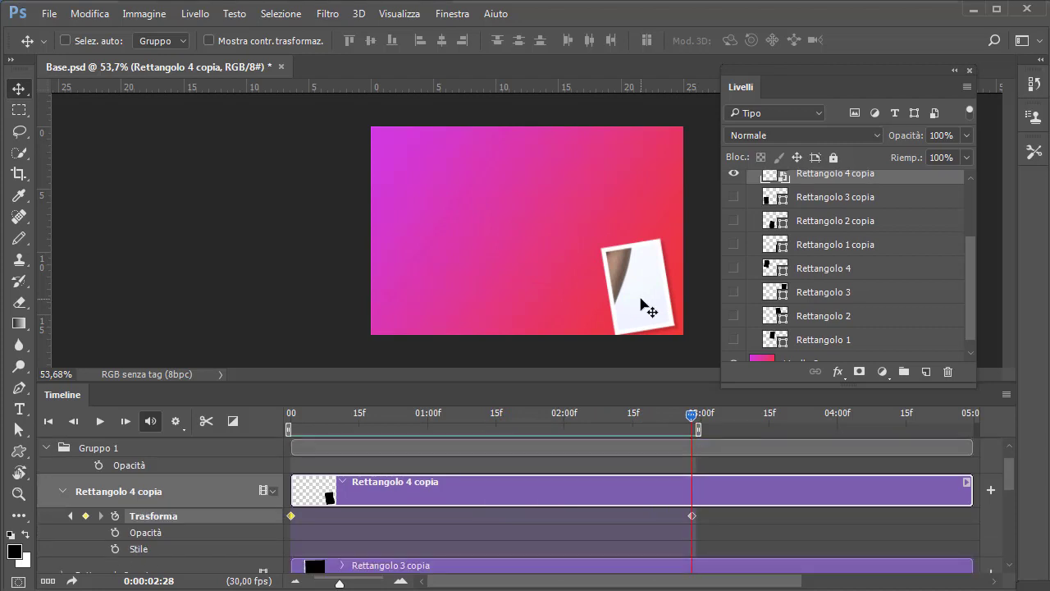
left_click_drag(971, 285, 972, 243)
left_click(849, 280)
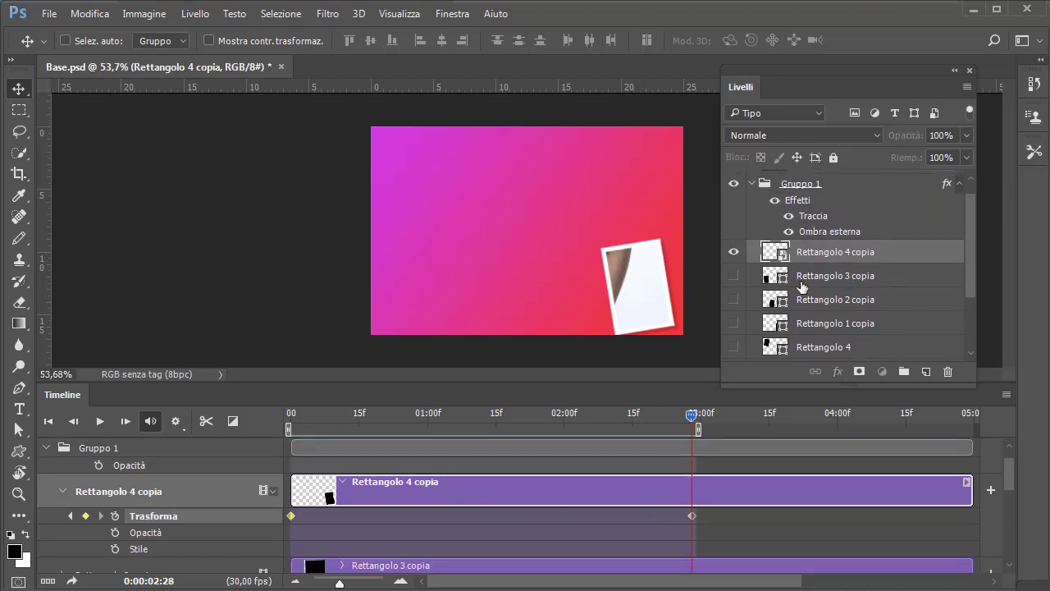
left_click(733, 275)
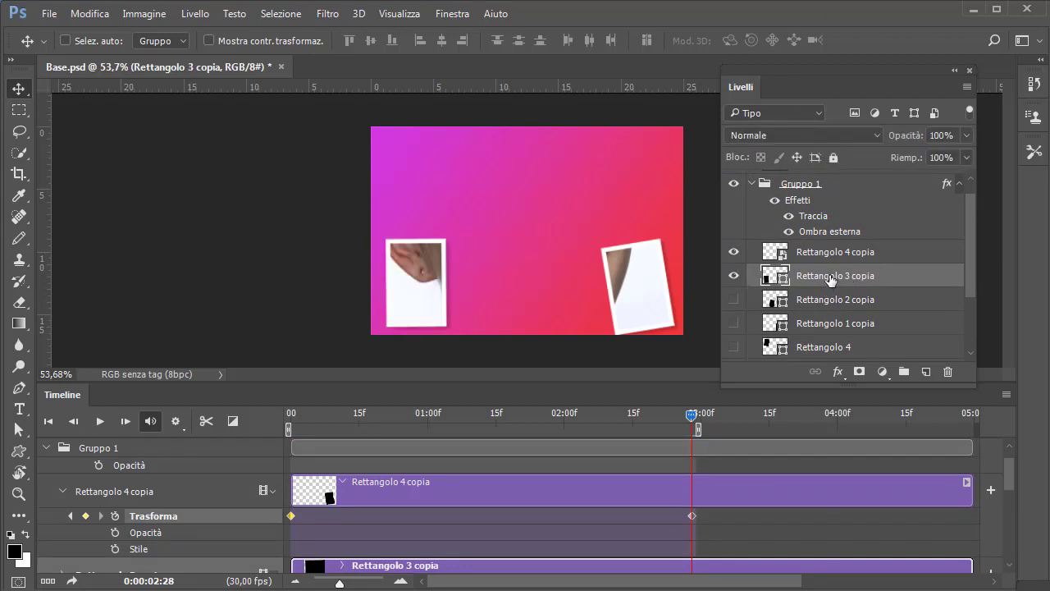
right_click(831, 280)
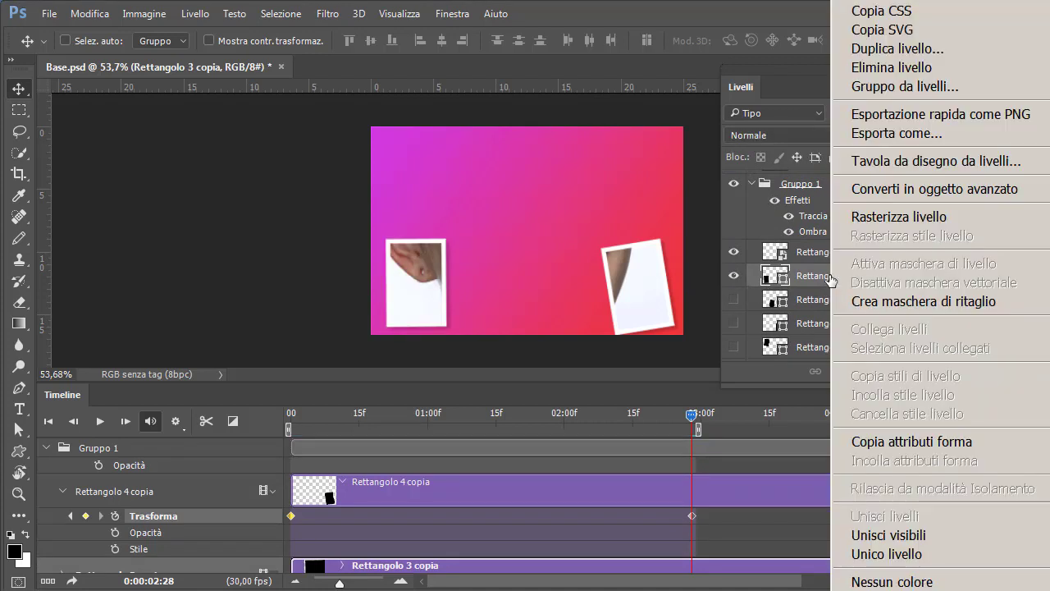
left_click(861, 189)
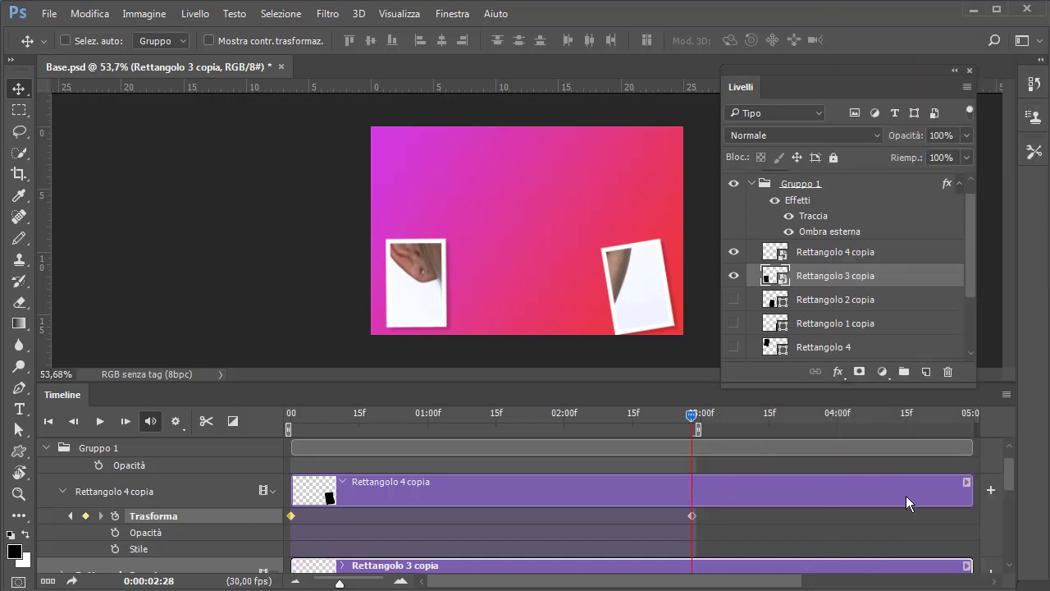
Keyframe Rettangolo 3 copia's Trasforma at ~3 s and frame 0, placing the ear card off-canvas right.
left_click_drag(1009, 481, 1004, 507)
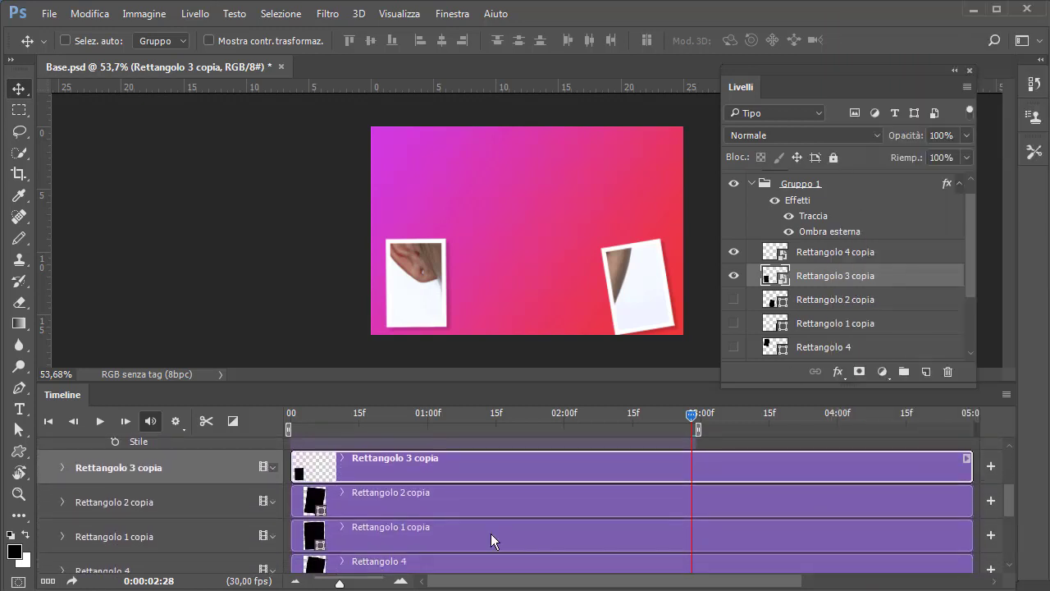
left_click(63, 465)
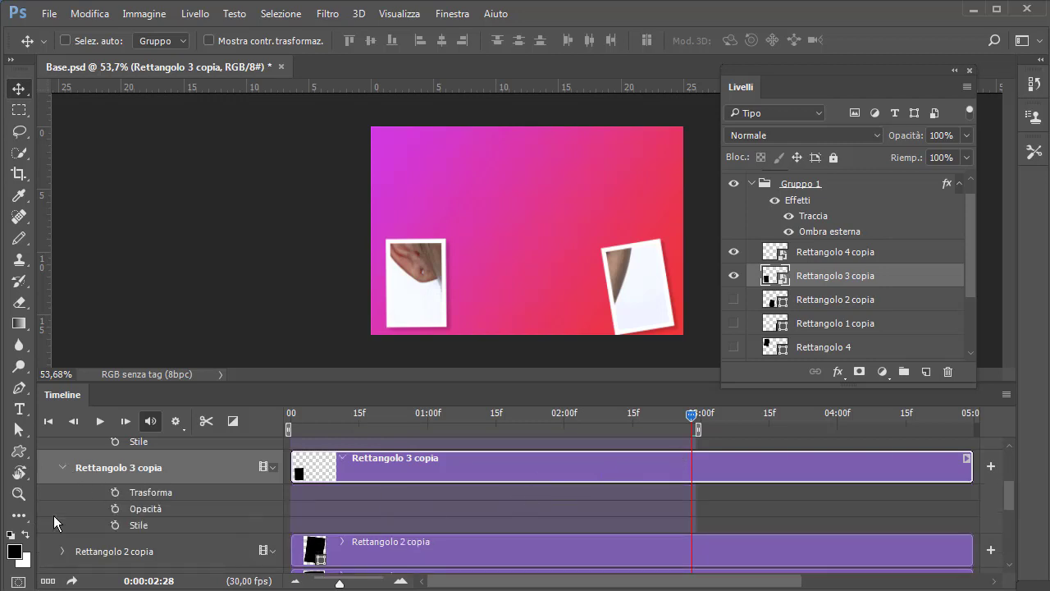
left_click(115, 492)
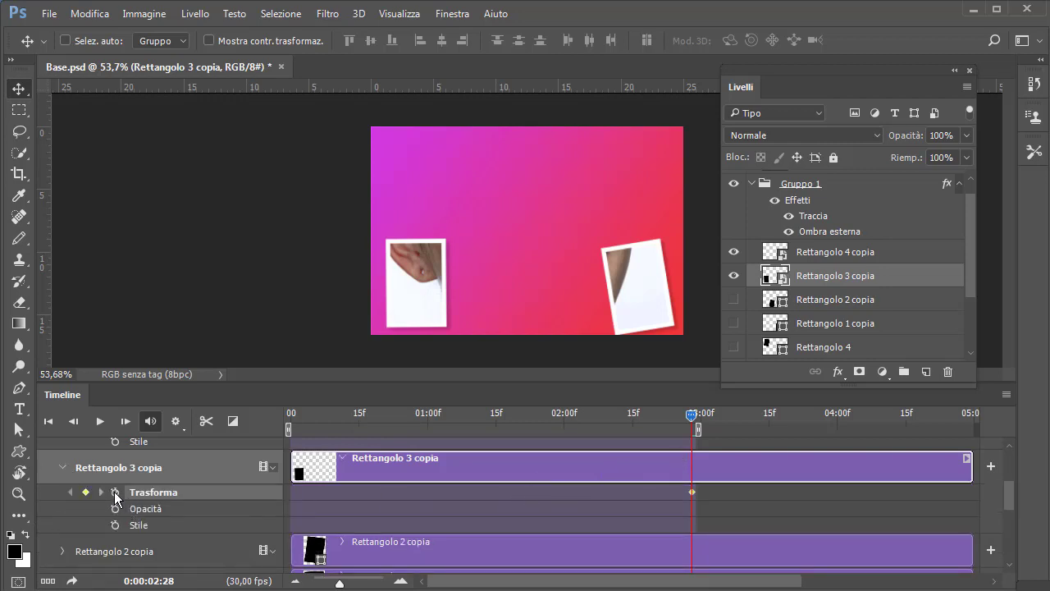
left_click_drag(690, 413, 289, 424)
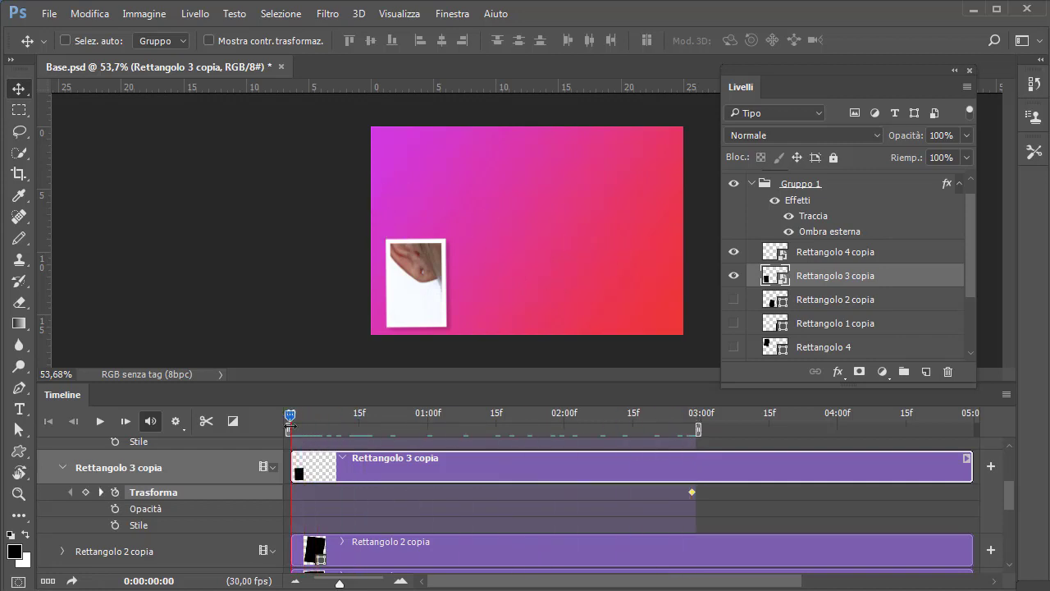
left_click(84, 492)
left_click_drag(439, 324, 689, 193)
key("ctrl+z")
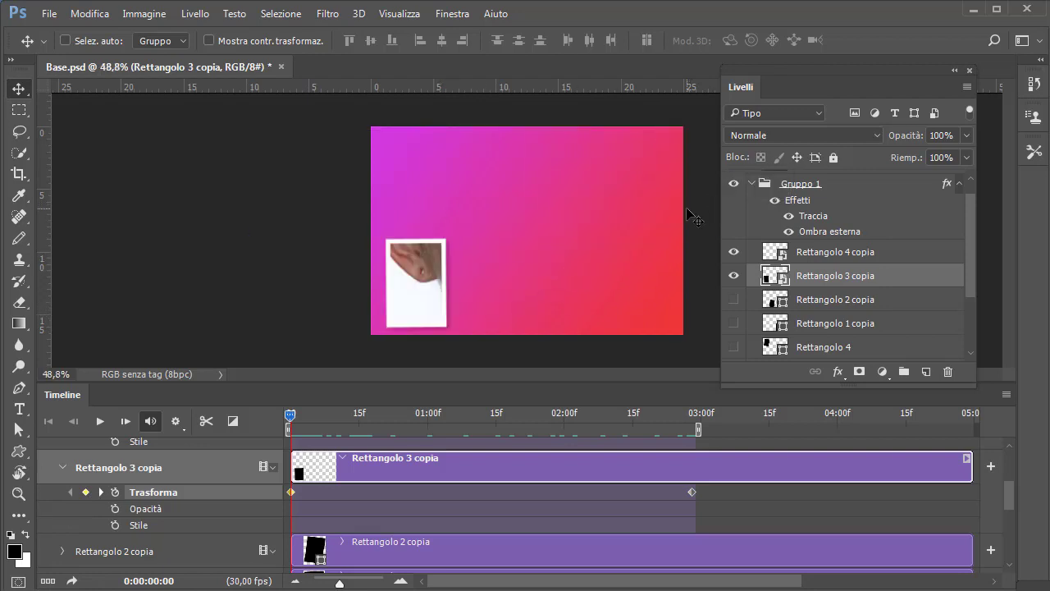
key("ctrl+minus")
left_click_drag(441, 287, 665, 204)
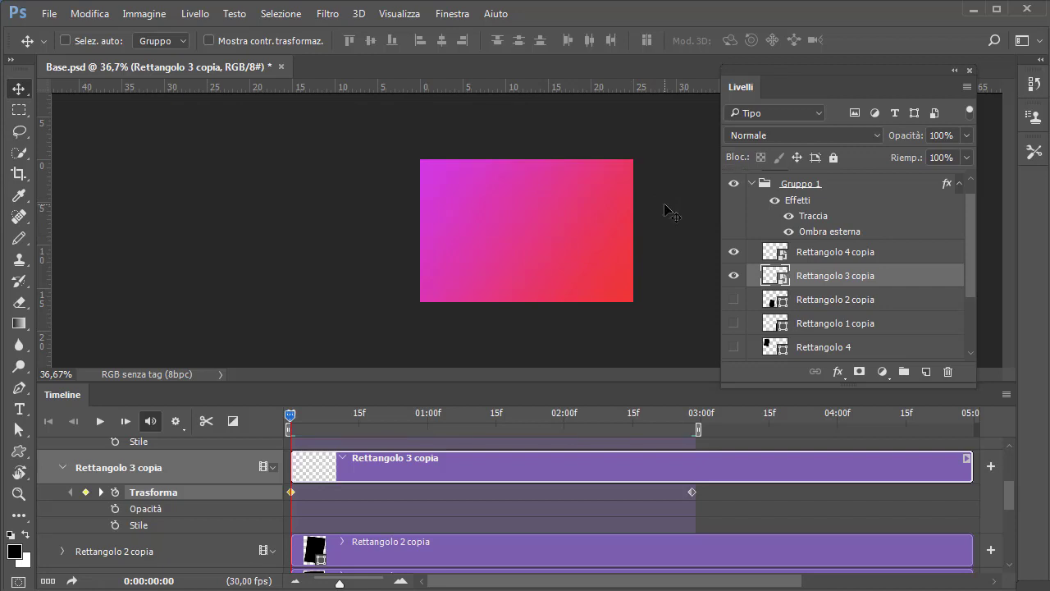
Rotate the ear card's start pose about -35° and mirror it with Rifletti orizzontale.
key("ctrl+t")
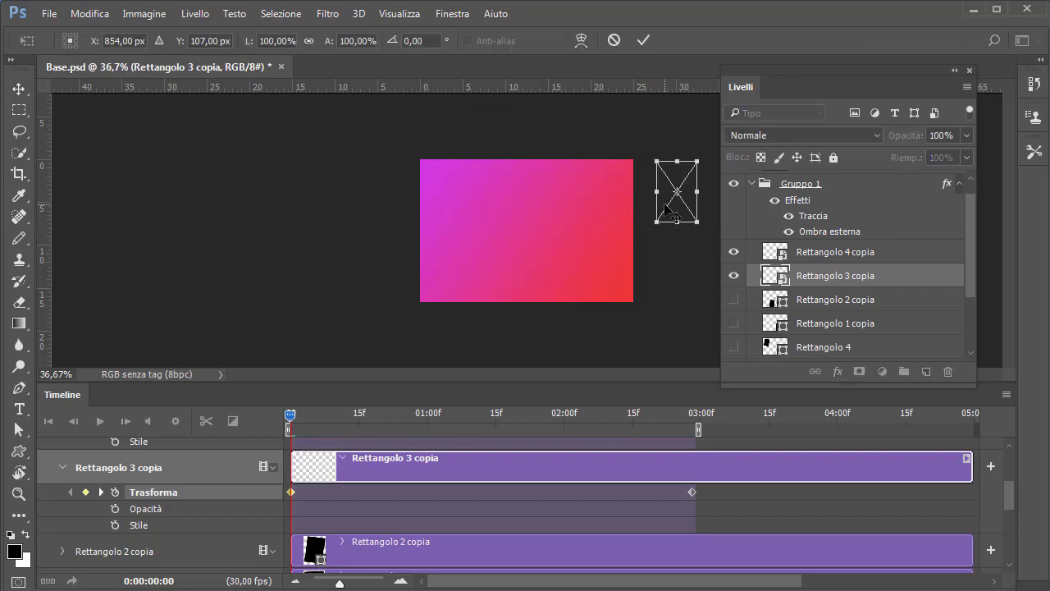
left_click_drag(704, 231, 735, 213)
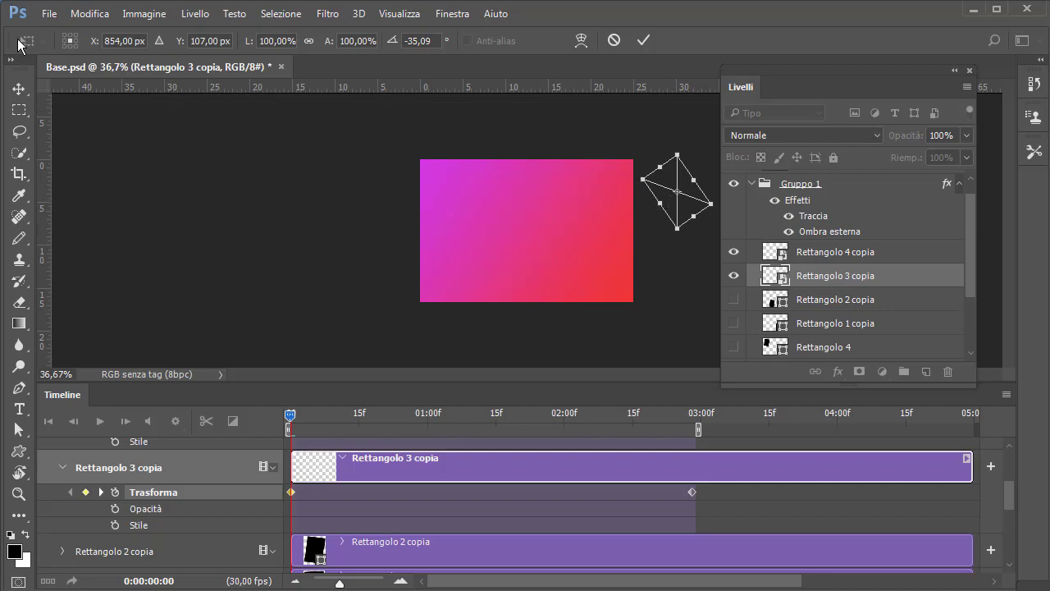
left_click(87, 14)
mouse_move(188, 348)
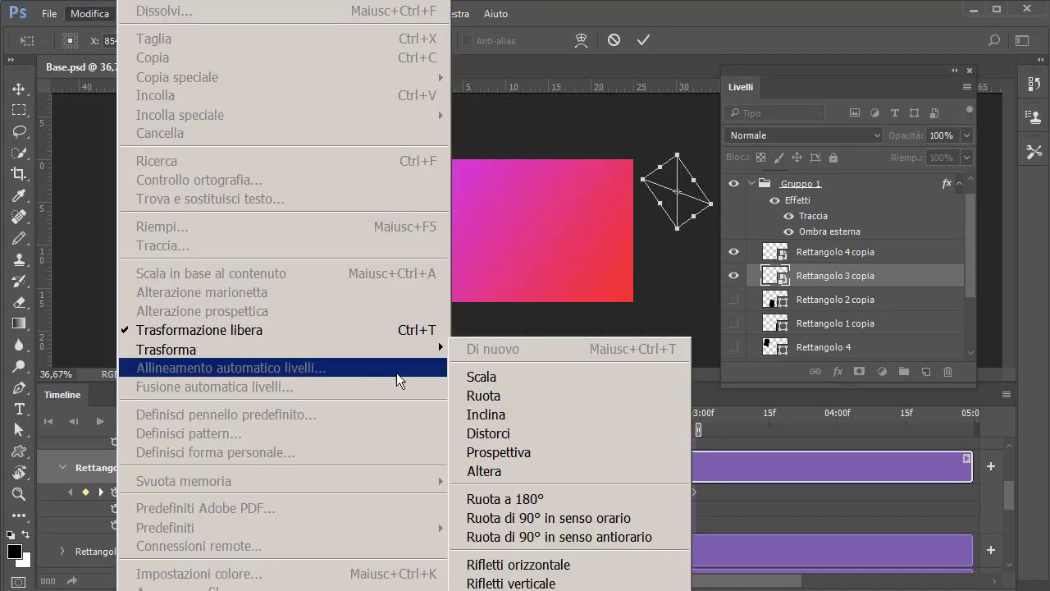
left_click(484, 561)
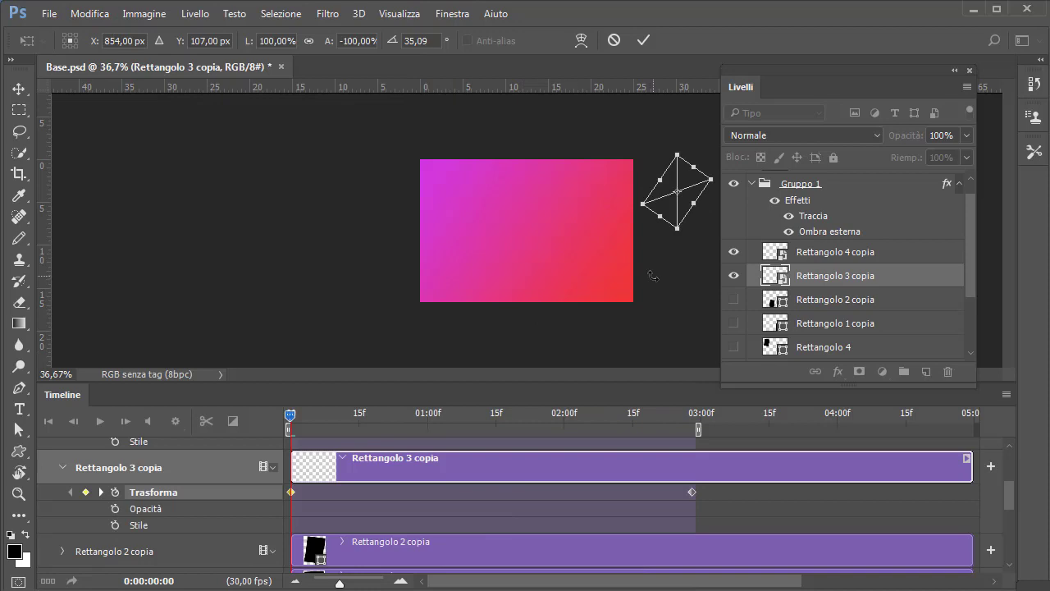
key("Return")
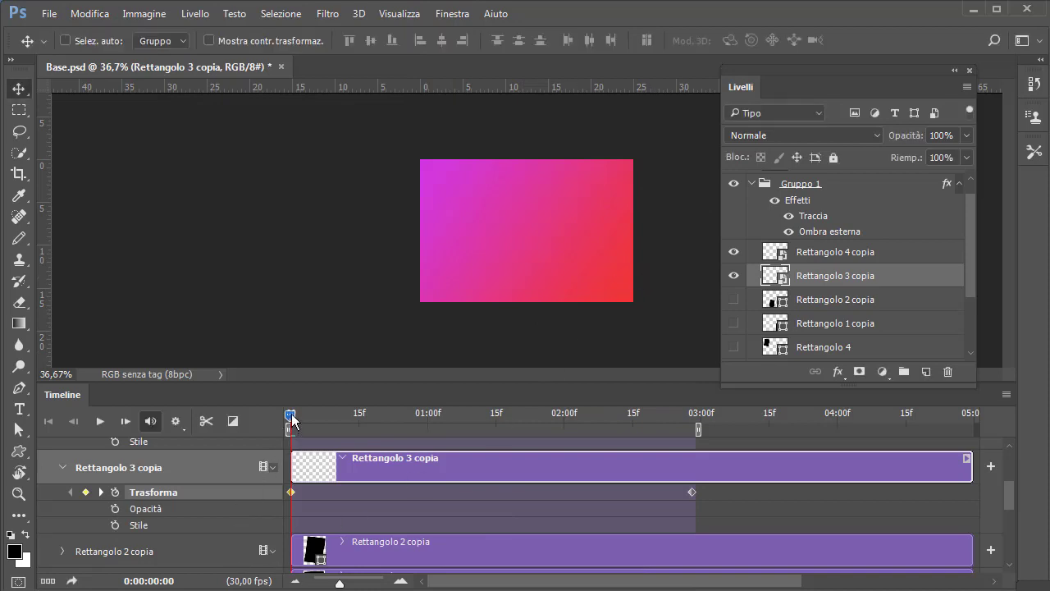
Scrub the timeline to check the ear card spinning into place.
left_click_drag(293, 418, 692, 439)
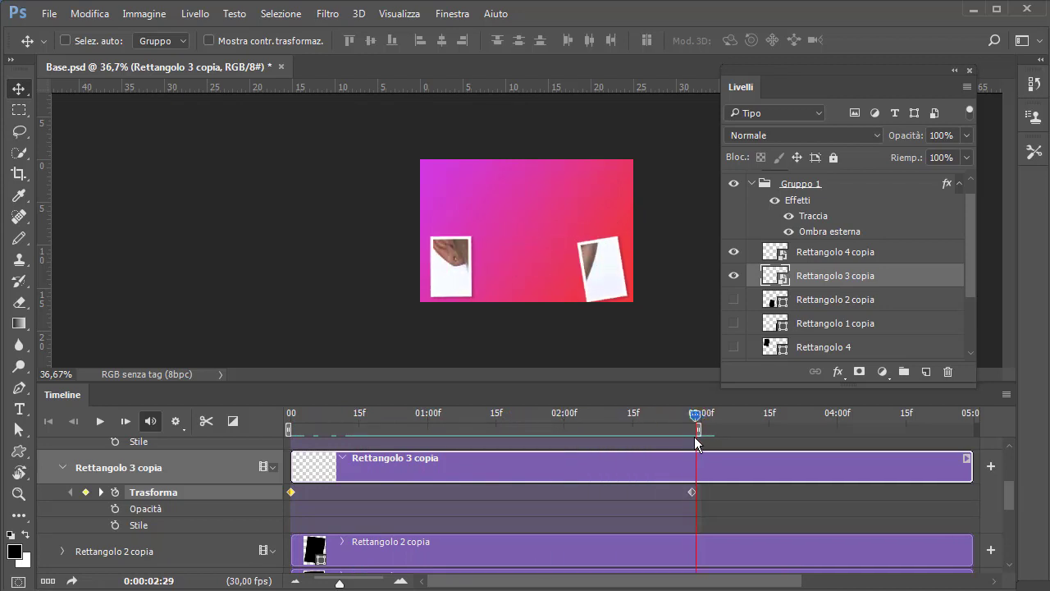
left_click_drag(692, 441, 693, 440)
mouse_move(969, 252)
left_mouse_down()
mouse_move(970, 321)
mouse_move(961, 235)
left_mouse_up()
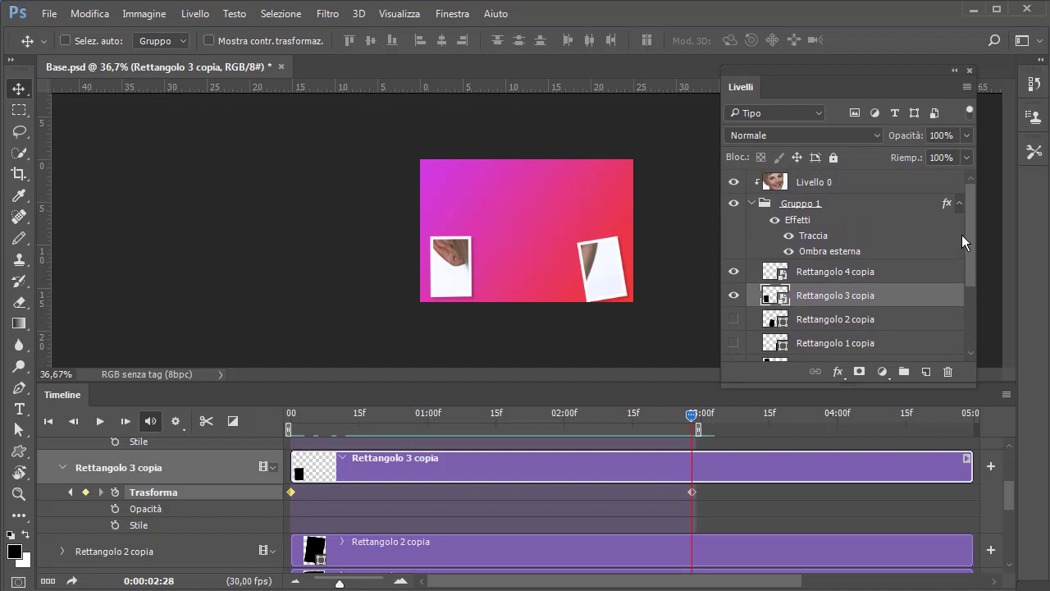
Make all eight Rettangolo frame layers visible and hide the Livello 2 gradient background.
left_click(857, 205)
left_click(865, 184)
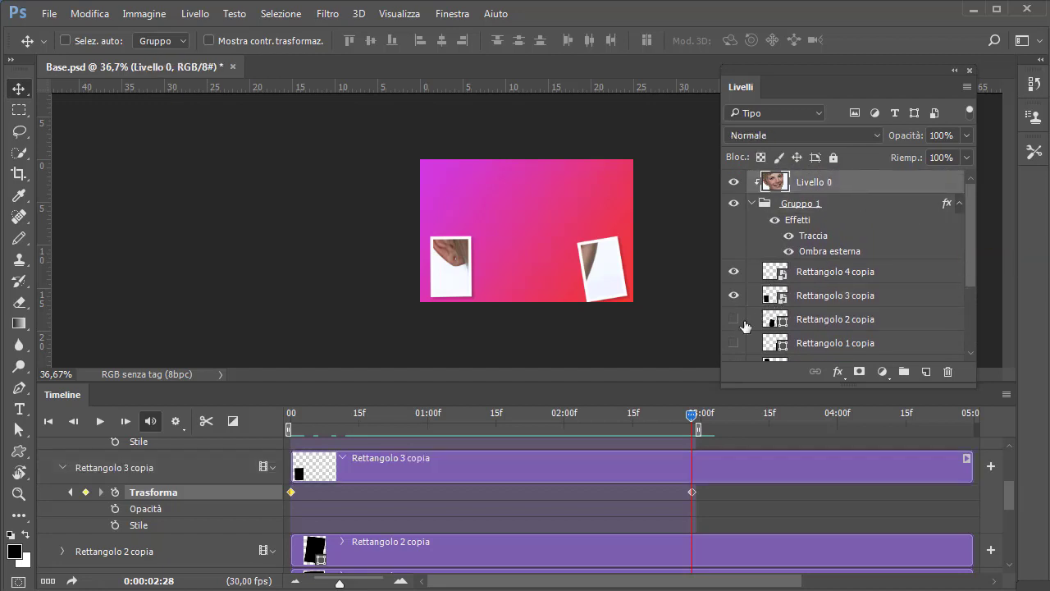
mouse_move(733, 319)
left_mouse_down()
mouse_move(732, 374)
mouse_move(734, 336)
left_mouse_up()
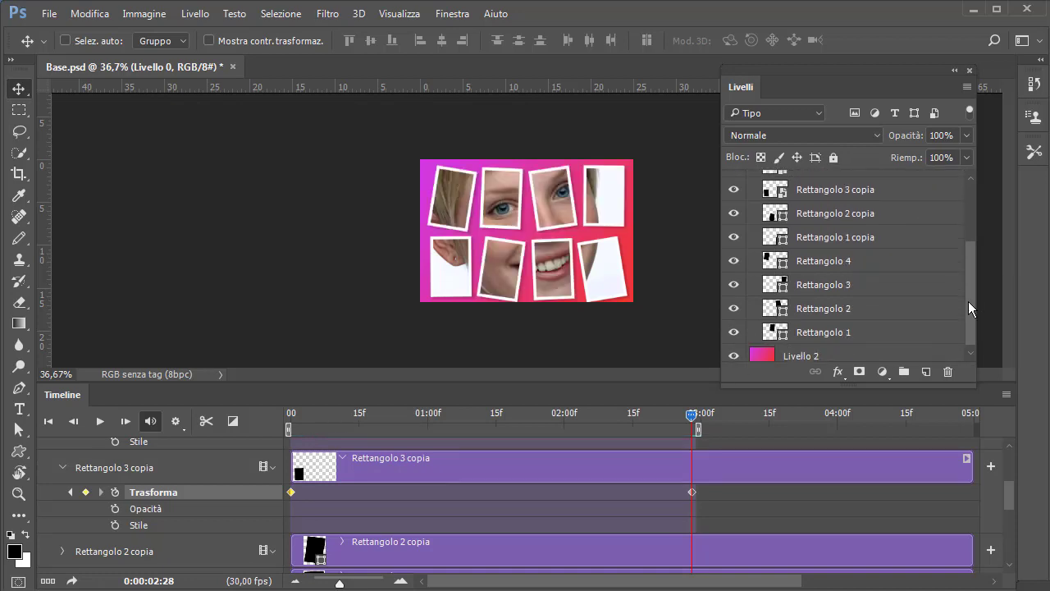
left_click(733, 349)
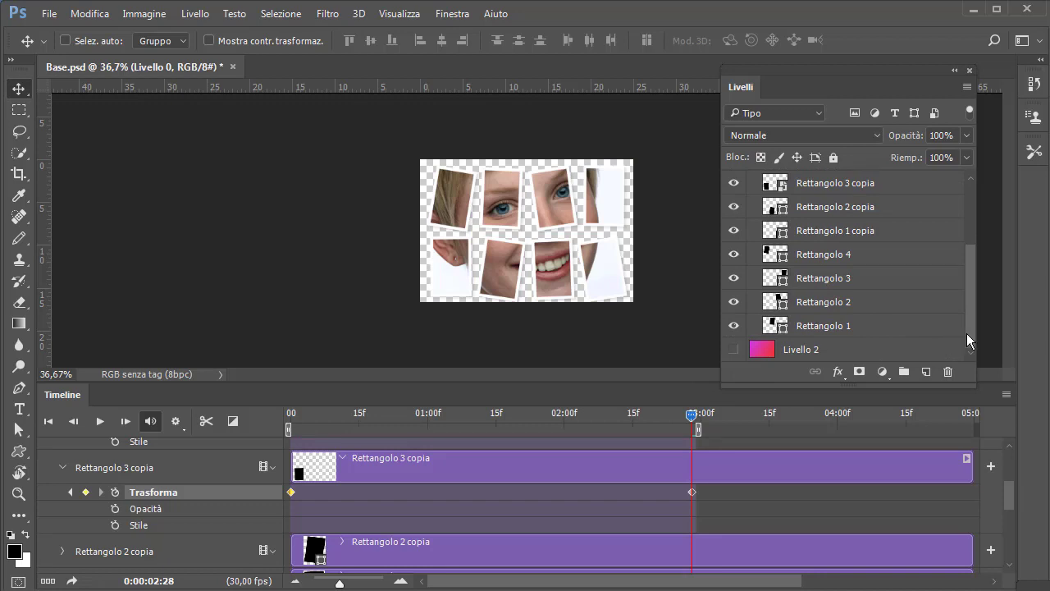
scroll(964, 252, "up", 3)
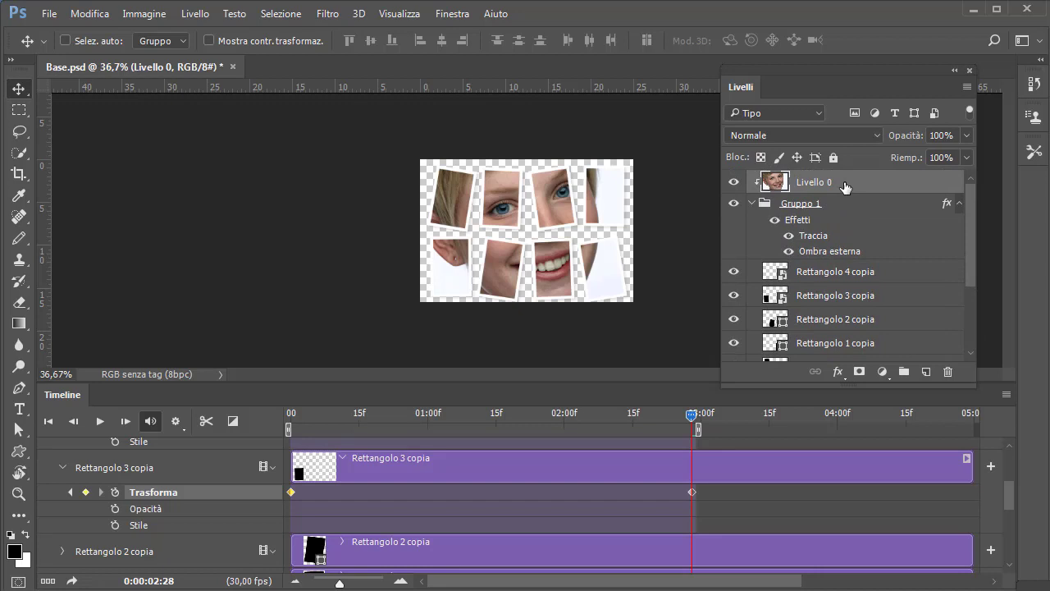
Merge the visible frames into Livello 3 and trim its clip to run 03:00–03:22.
key("ctrl+alt+shift+e")
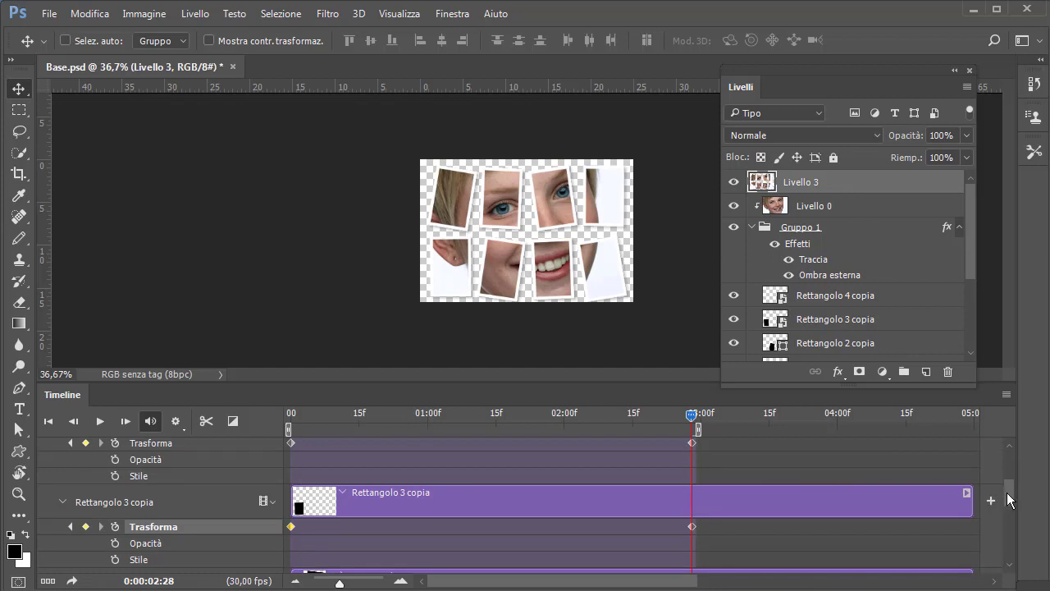
left_click_drag(1007, 493, 998, 452)
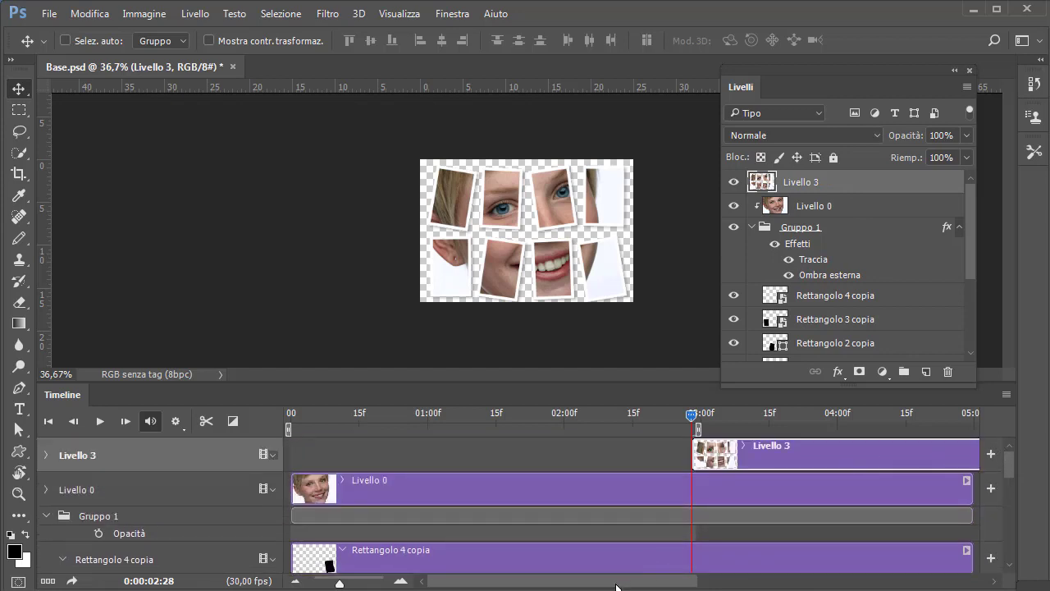
left_click_drag(616, 586, 784, 586)
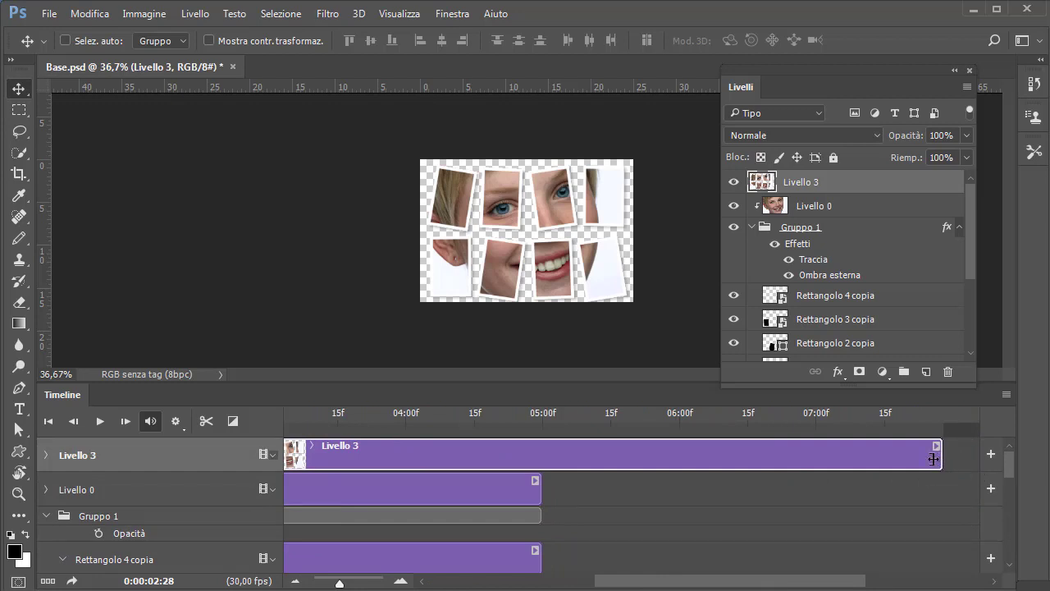
left_click_drag(933, 458, 367, 455)
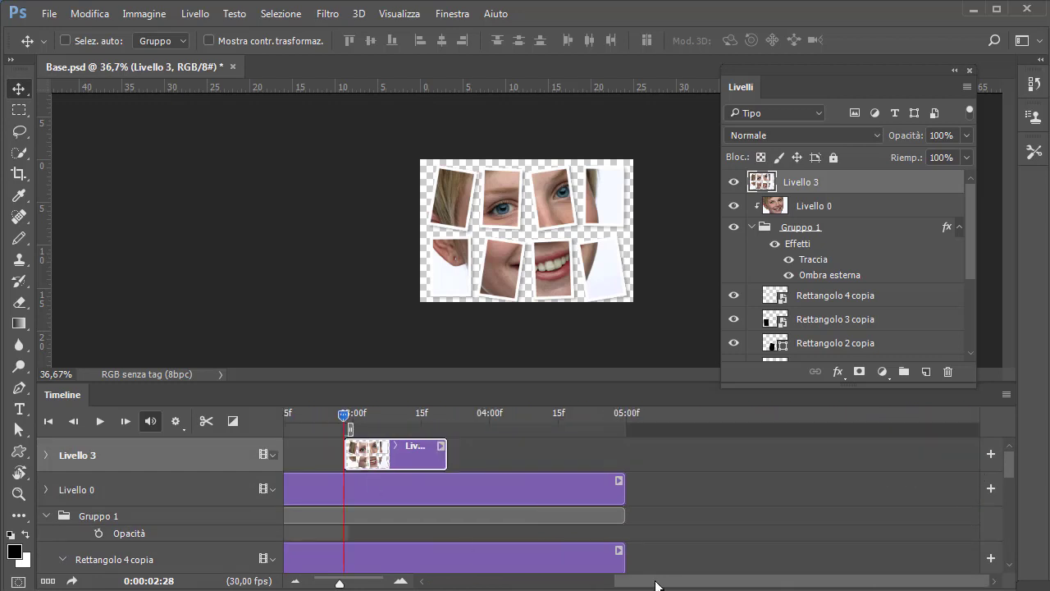
Extend the work area past 03:22 and scrub to check the merged clip.
left_click_drag(714, 587, 400, 580)
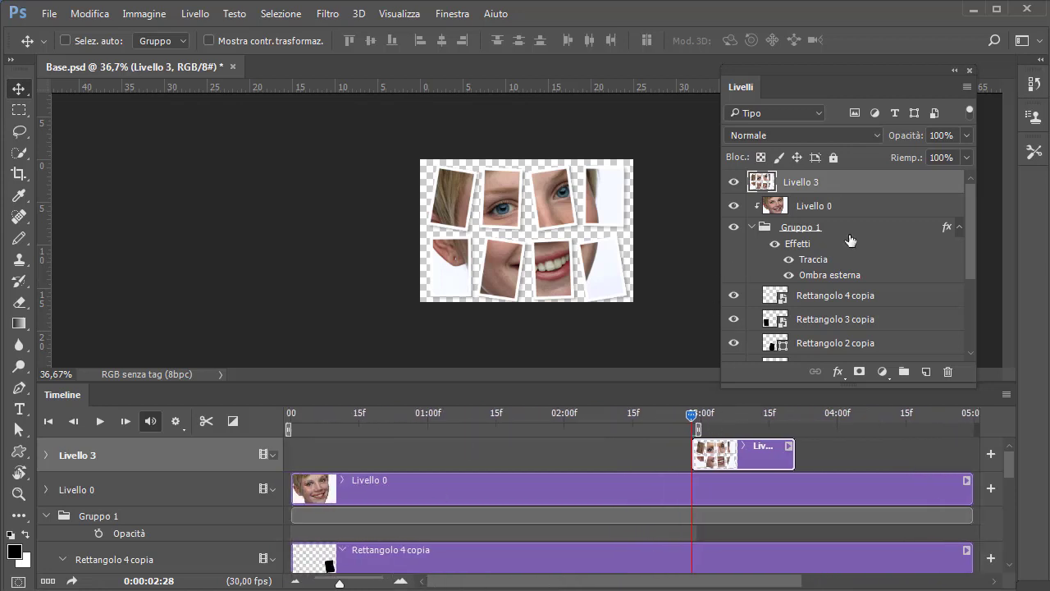
left_click_drag(698, 428, 782, 434)
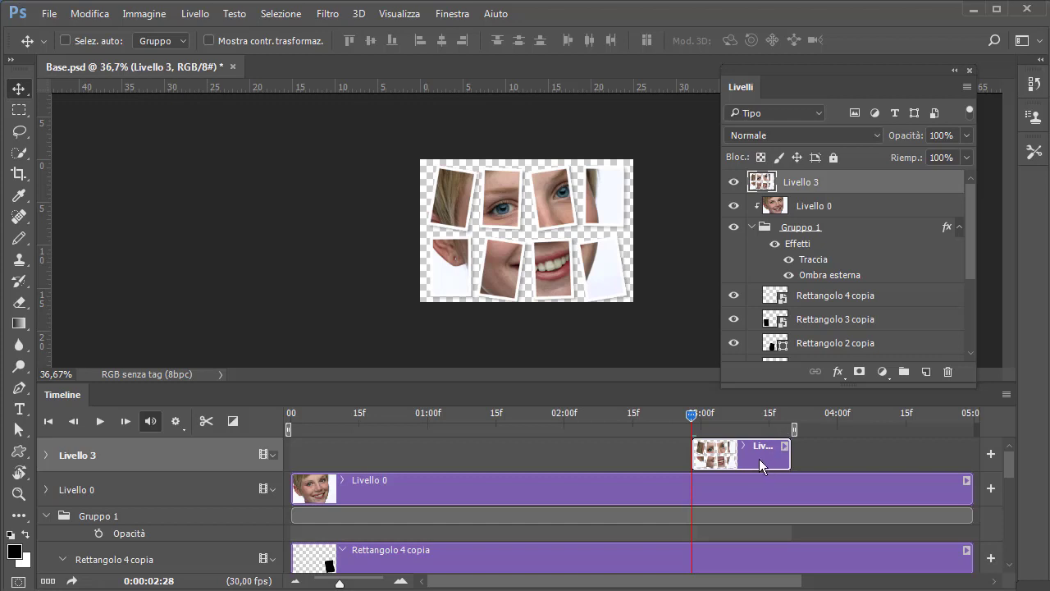
left_click_drag(691, 416, 353, 424)
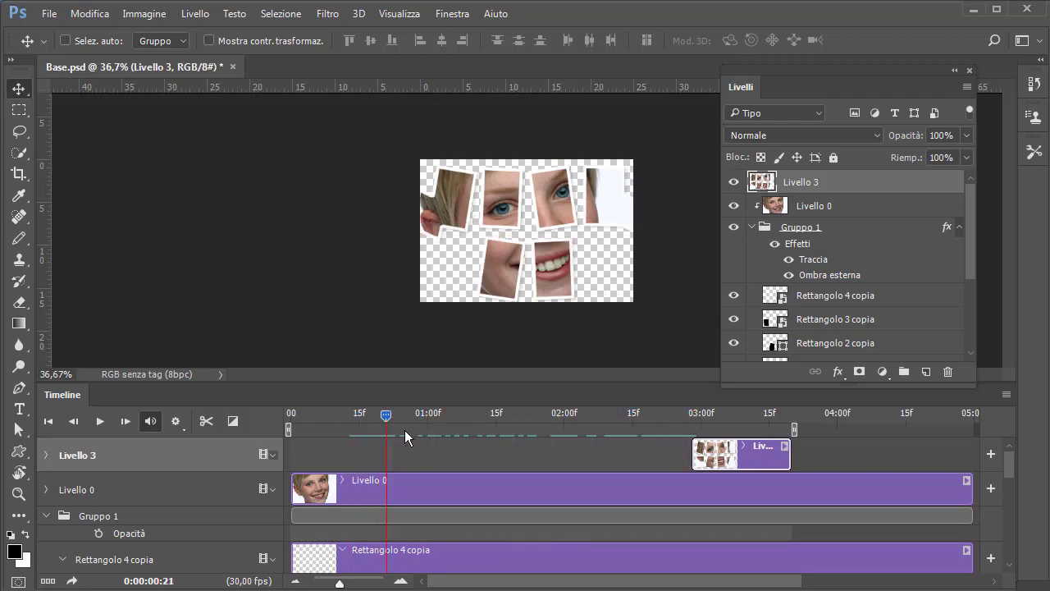
left_click_drag(353, 425, 792, 423)
scroll(625, 225, "up", 1)
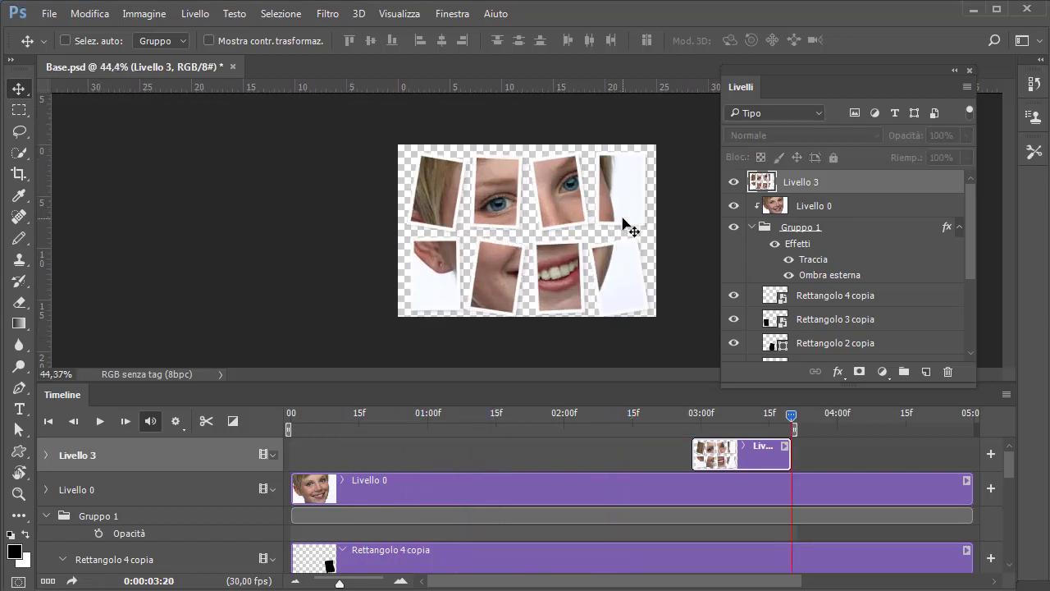
scroll(625, 226, "up", 1)
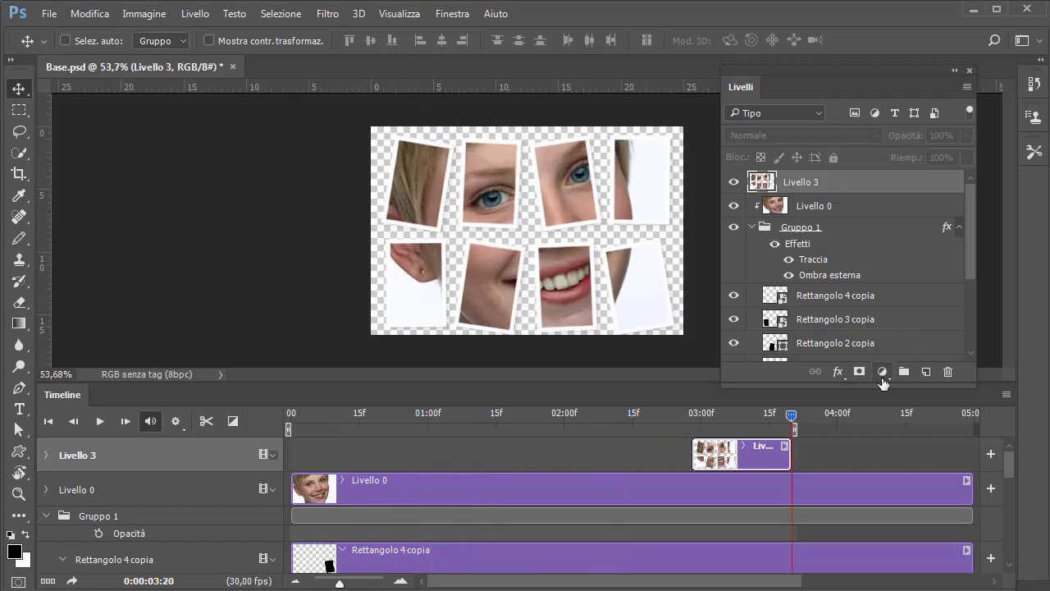
Add a Bianco e nero adjustment layer above Livello 3, checking the greyscale result at 03:15.
left_click(882, 372)
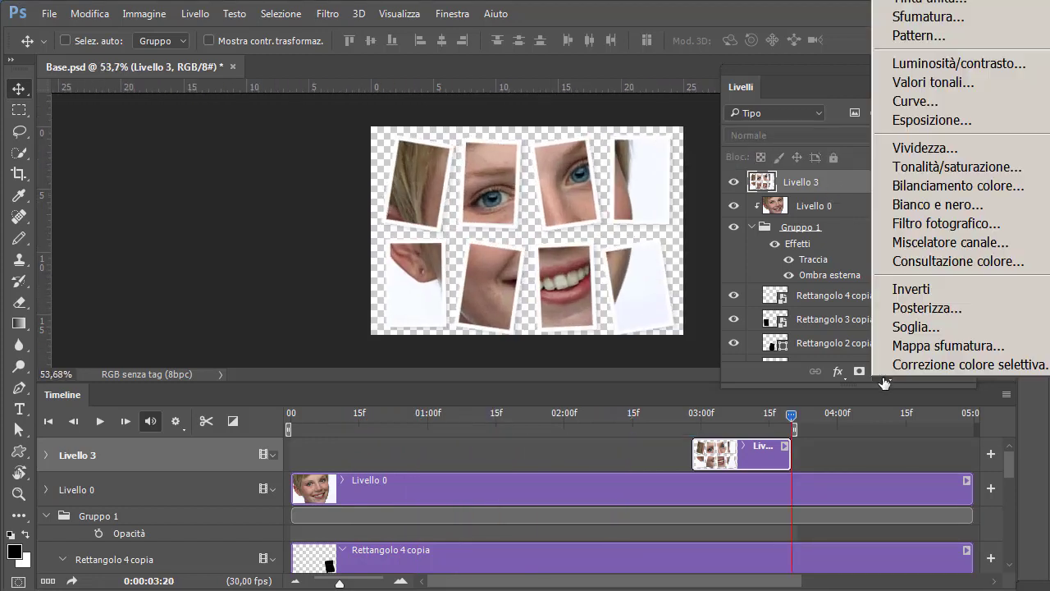
left_click(916, 205)
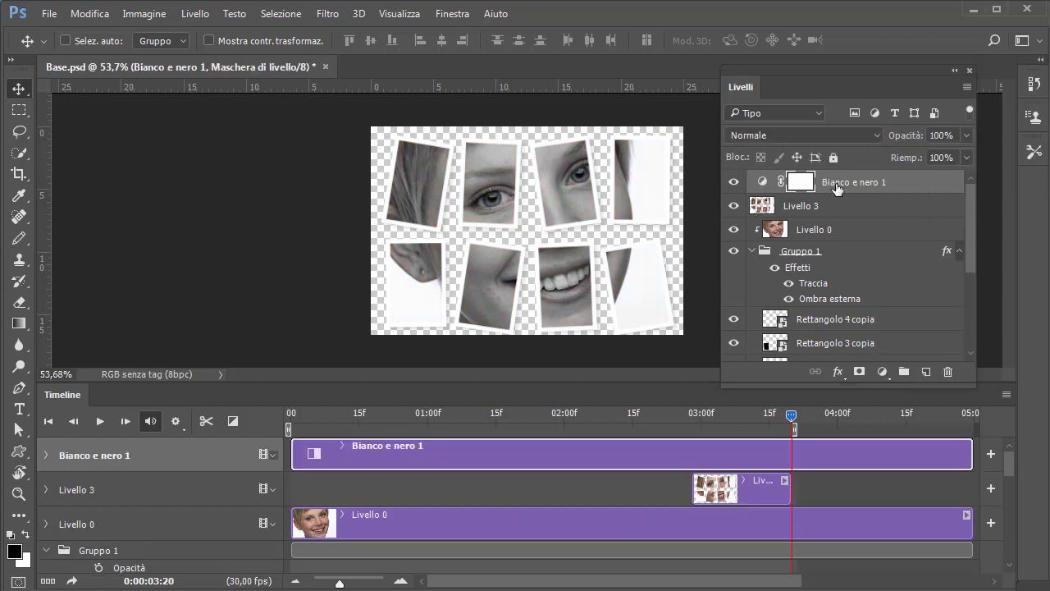
left_click_drag(793, 414, 692, 413)
Keyframe Livello 3's Opacità at 0% at 02:28 and 100% at 03:19.
left_click(732, 485)
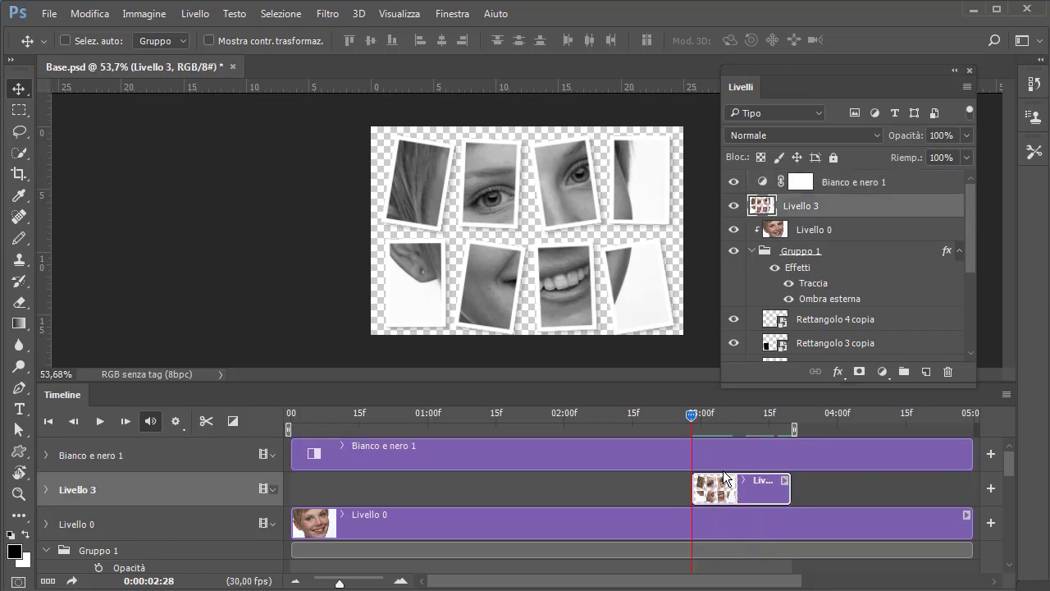
left_click(44, 488)
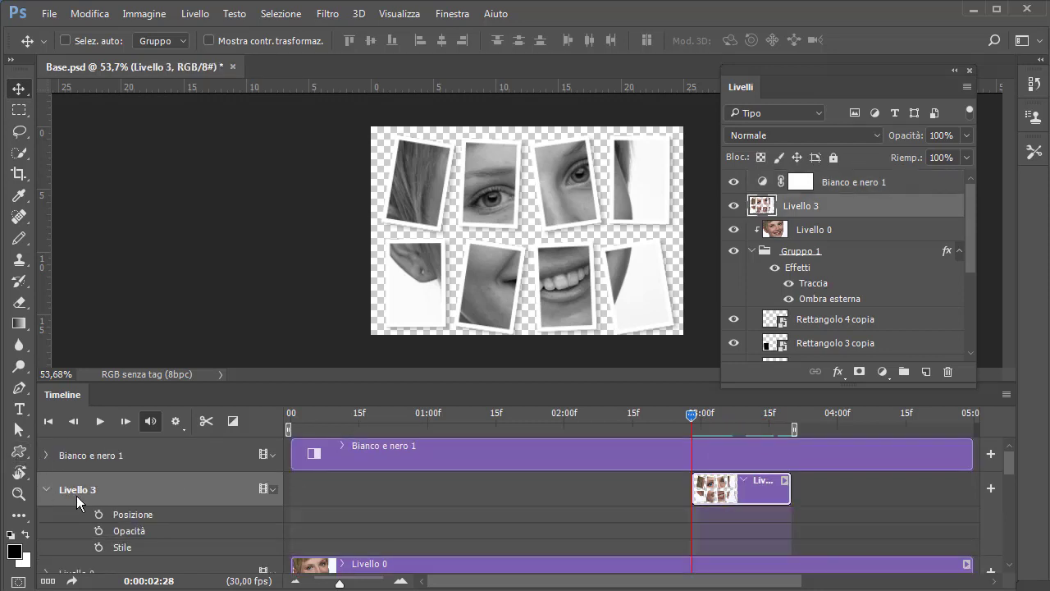
left_click(98, 532)
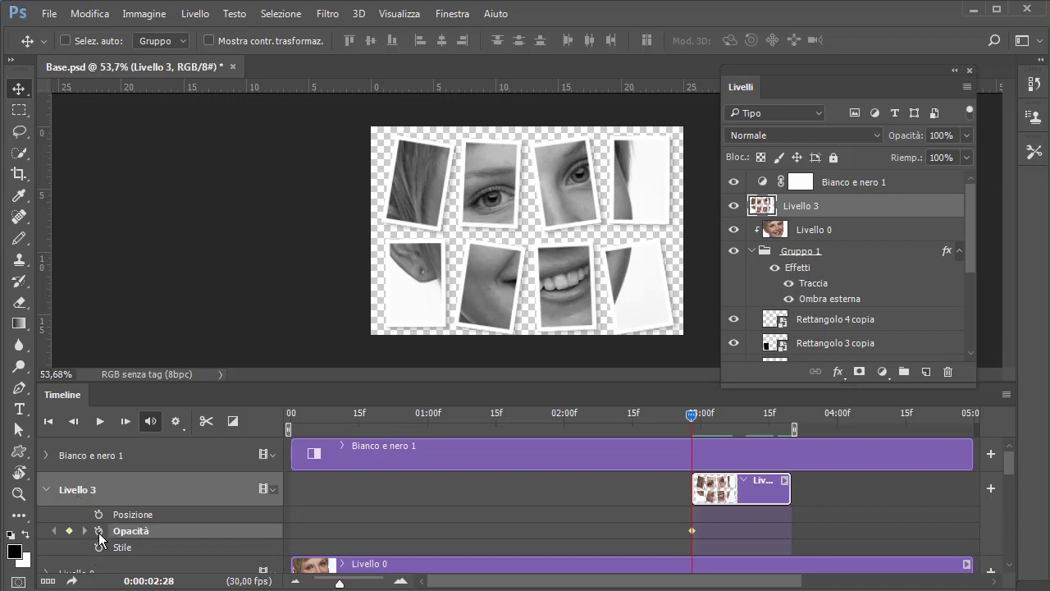
left_click(965, 135)
left_click_drag(964, 154, 872, 154)
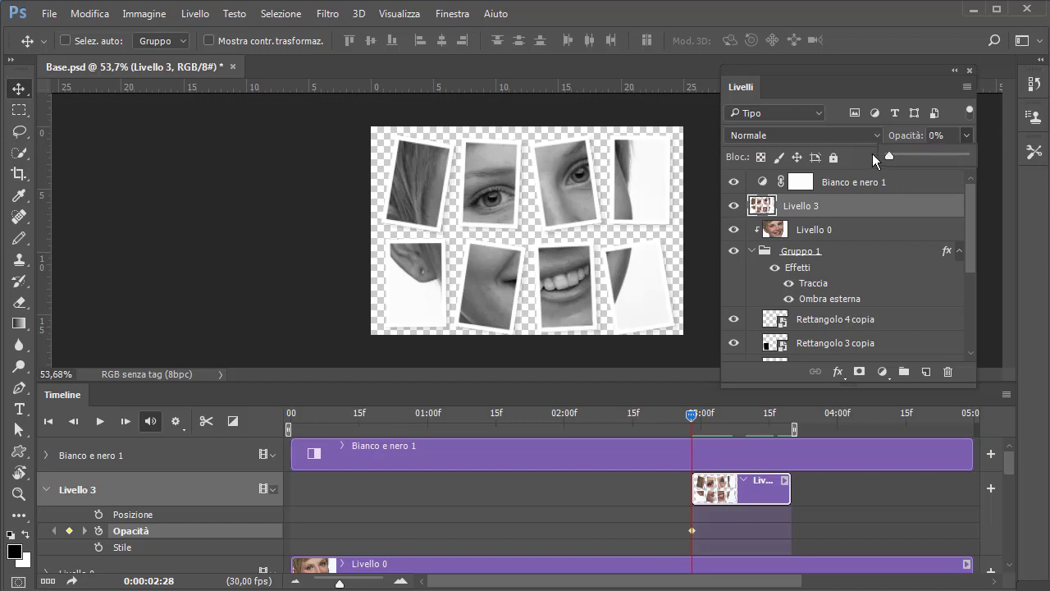
left_click_drag(710, 420, 786, 427)
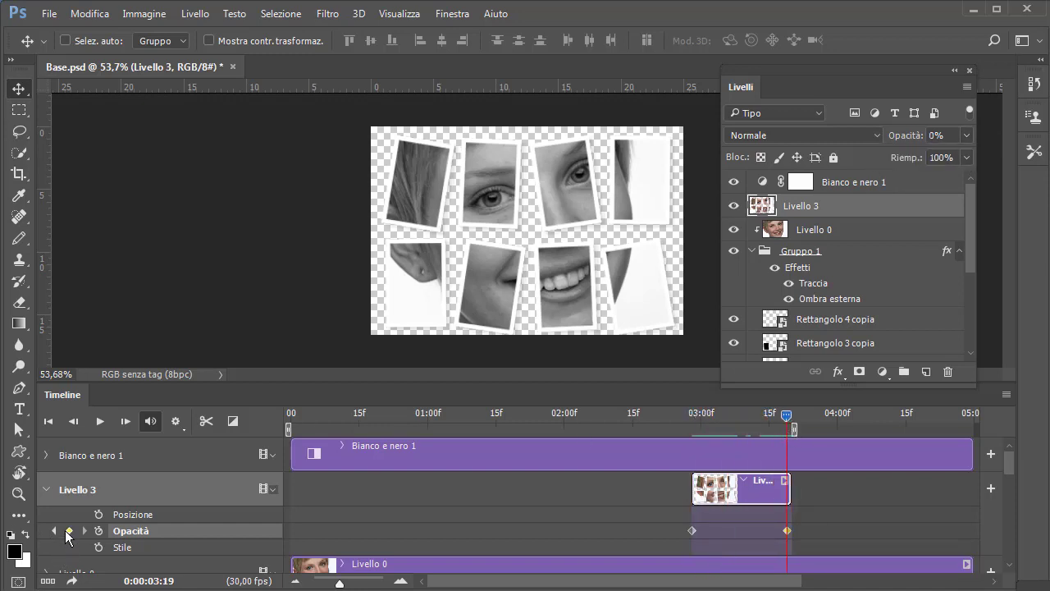
left_click(967, 137)
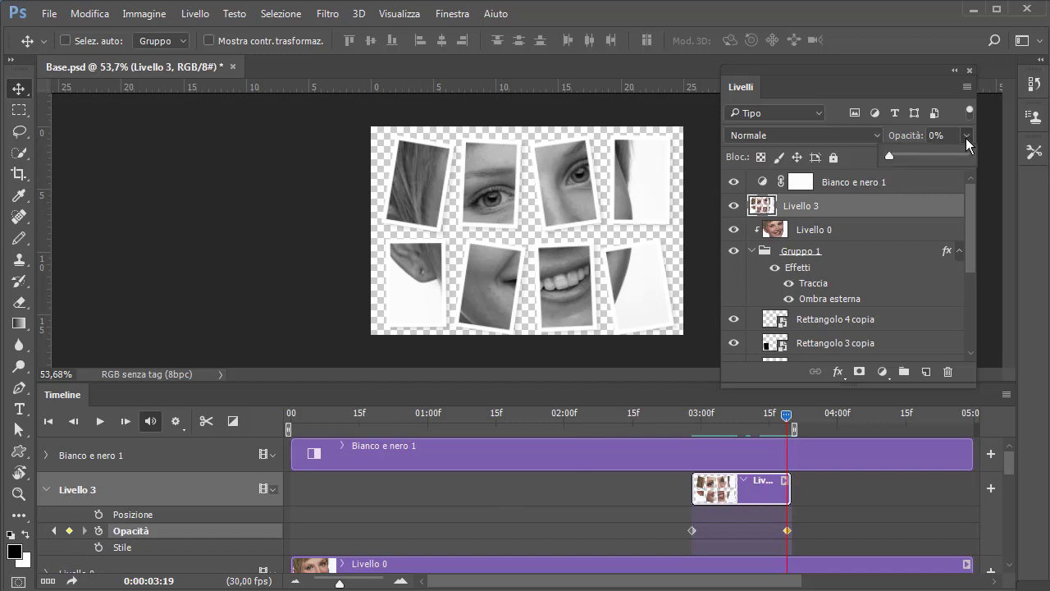
left_click_drag(938, 158, 973, 163)
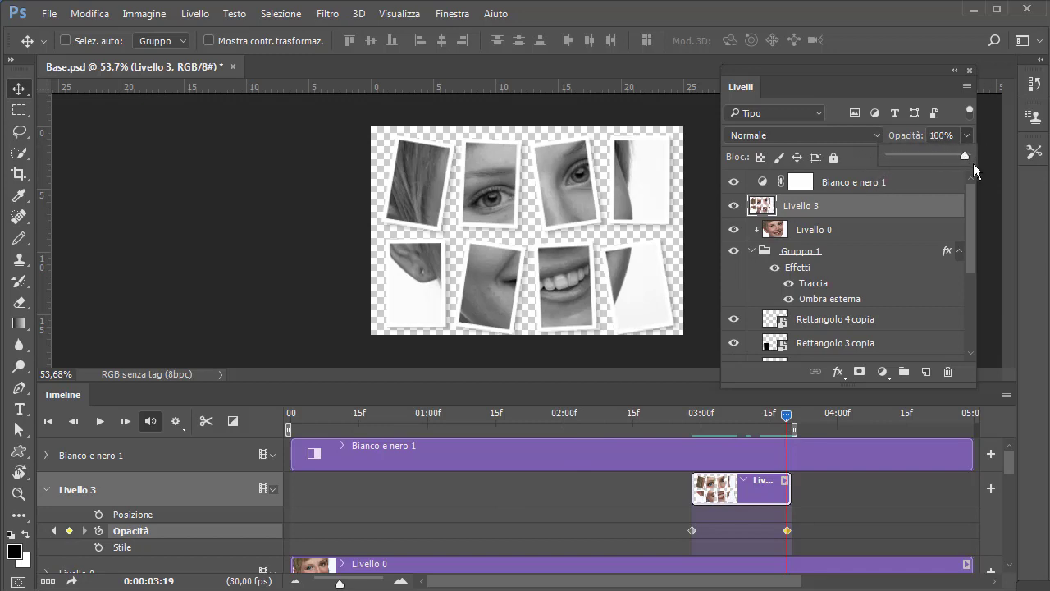
Clip Bianco e nero 1 to Livello 3 and play back the fade from 02:20.
left_click(903, 183)
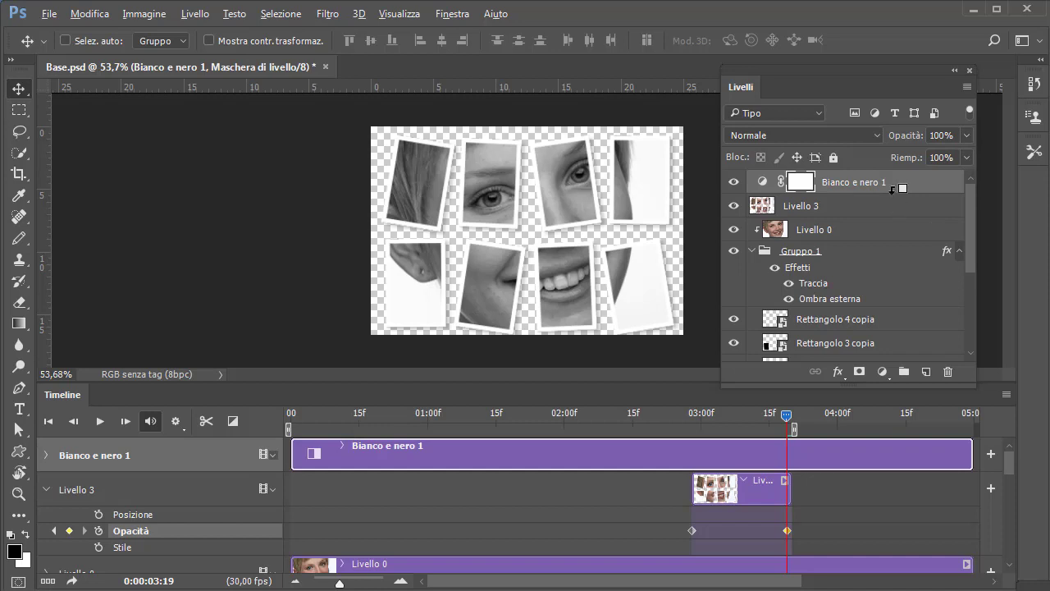
left_click(893, 190, "alt")
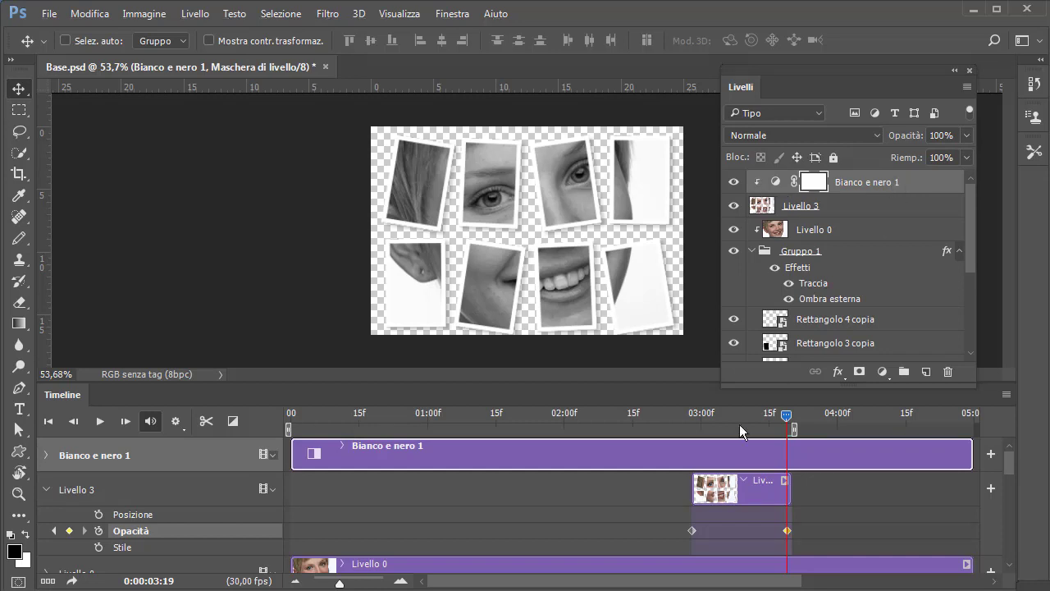
left_click_drag(790, 422, 658, 425)
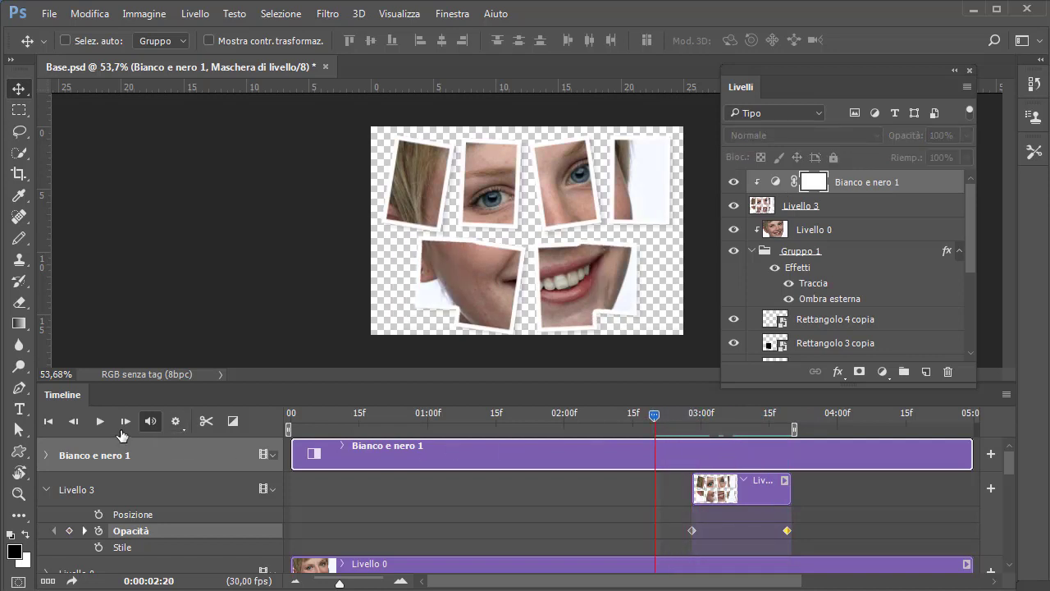
left_click(100, 422)
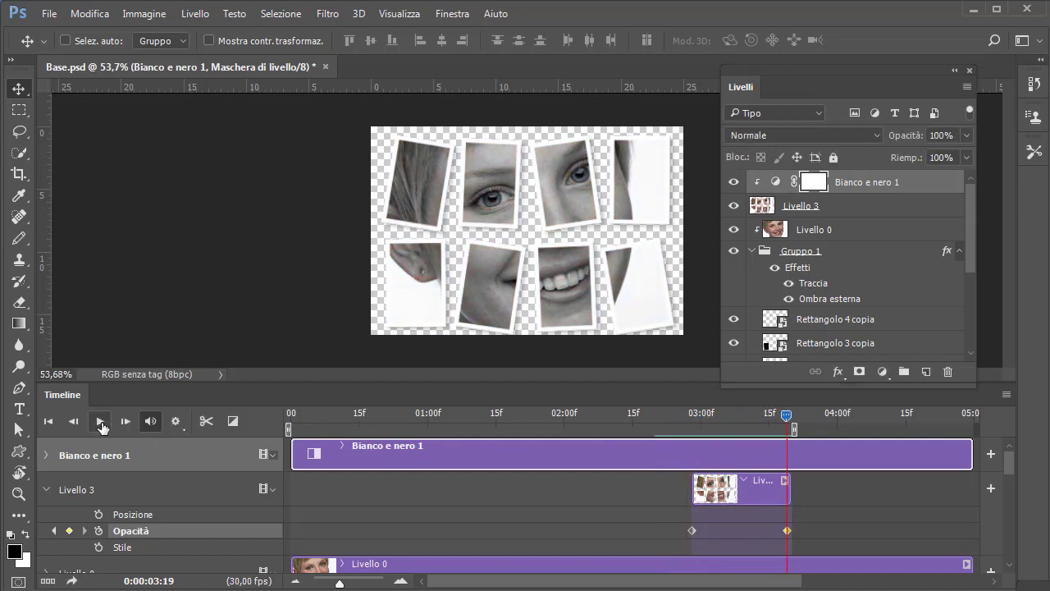
mouse_move(787, 417)
left_mouse_down()
mouse_move(694, 419)
mouse_move(785, 430)
left_mouse_up()
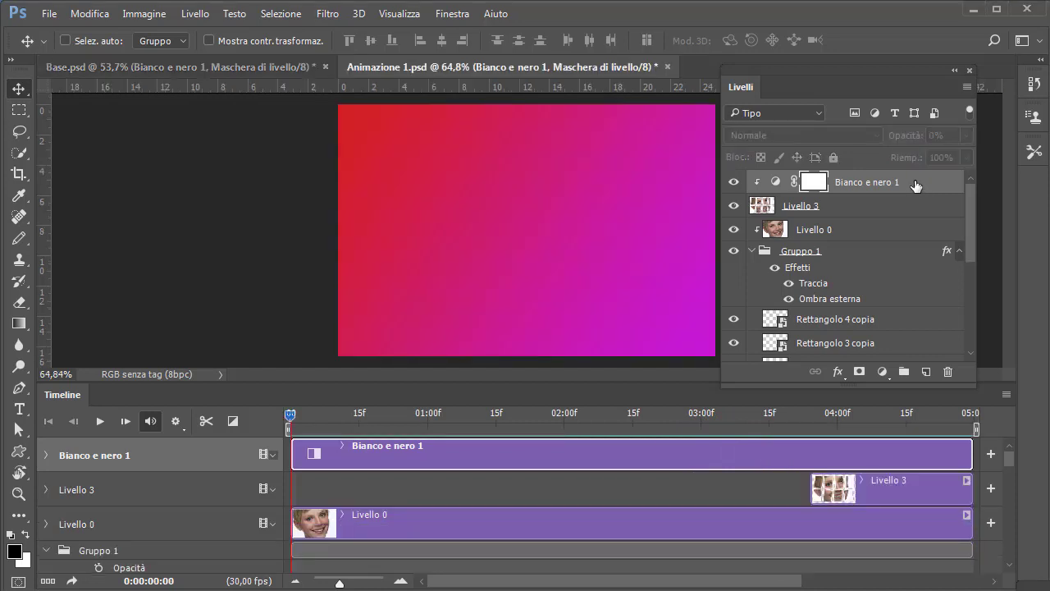
Select Livello 3 and play the whole Animazione 1 animation from the Timeline.
left_click(853, 212)
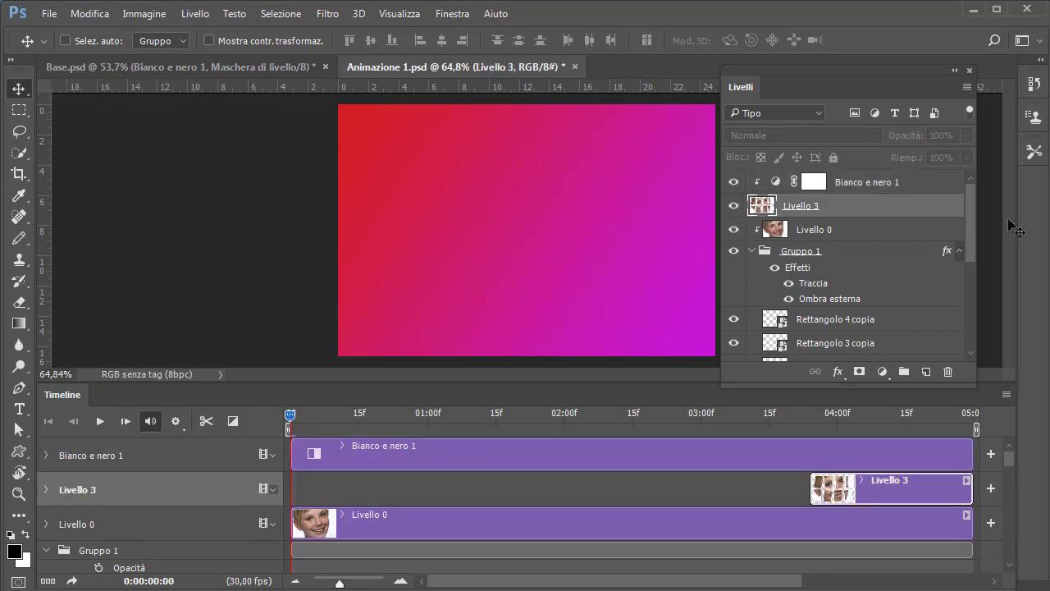
left_click_drag(970, 238, 968, 286)
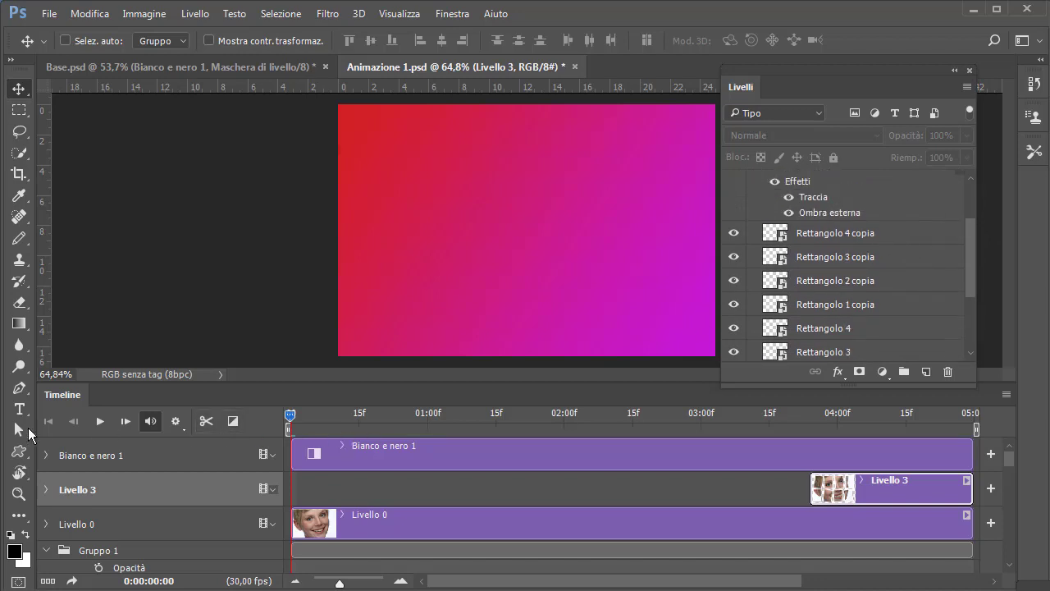
left_click(99, 421)
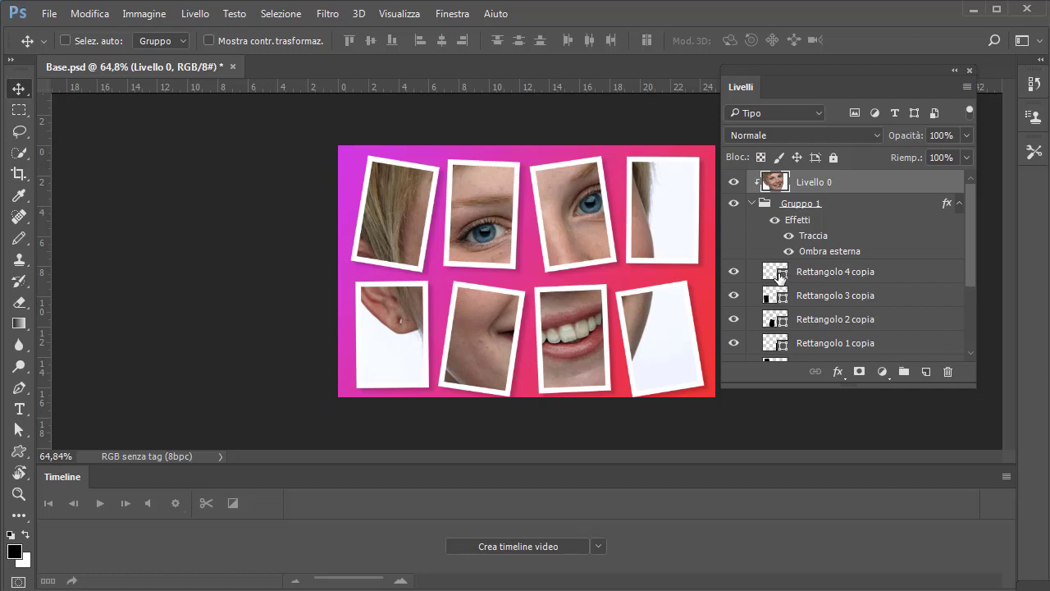
Copy the bottom-right frame's shape area onto a new layer with Ctrl+J.
key("ctrl")
left_click(781, 279, "ctrl")
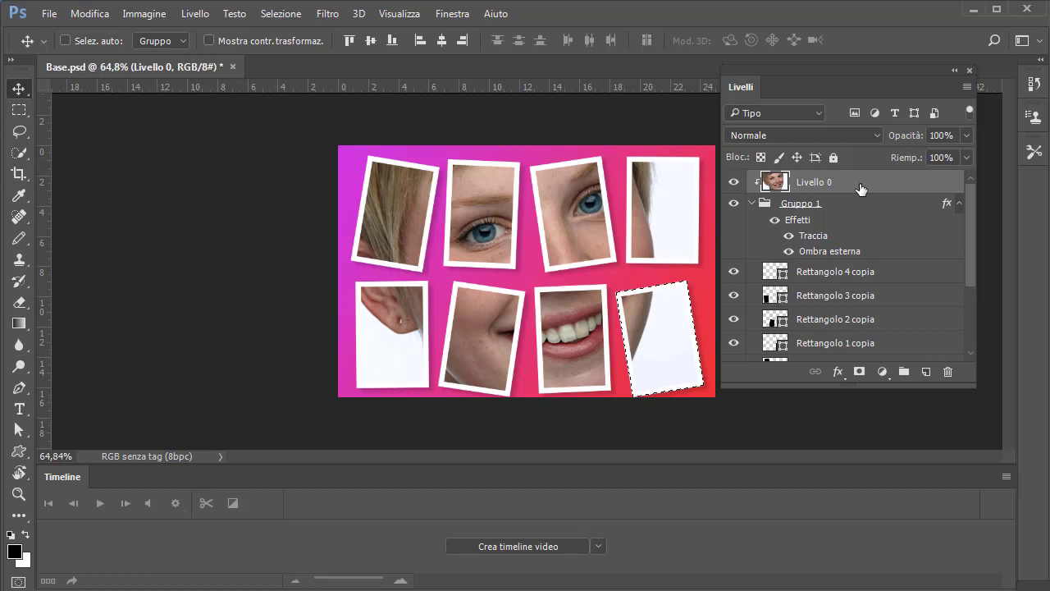
key("ctrl+j")
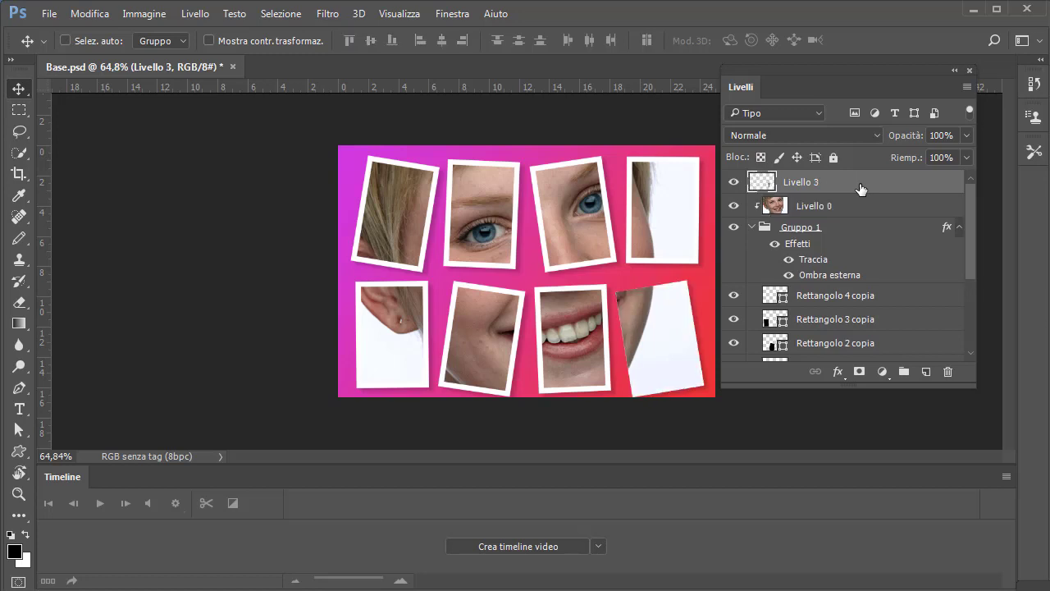
Copy Gruppo 1's layer style onto Livello 3 and hide the Livello 0 face photo.
left_click(793, 245)
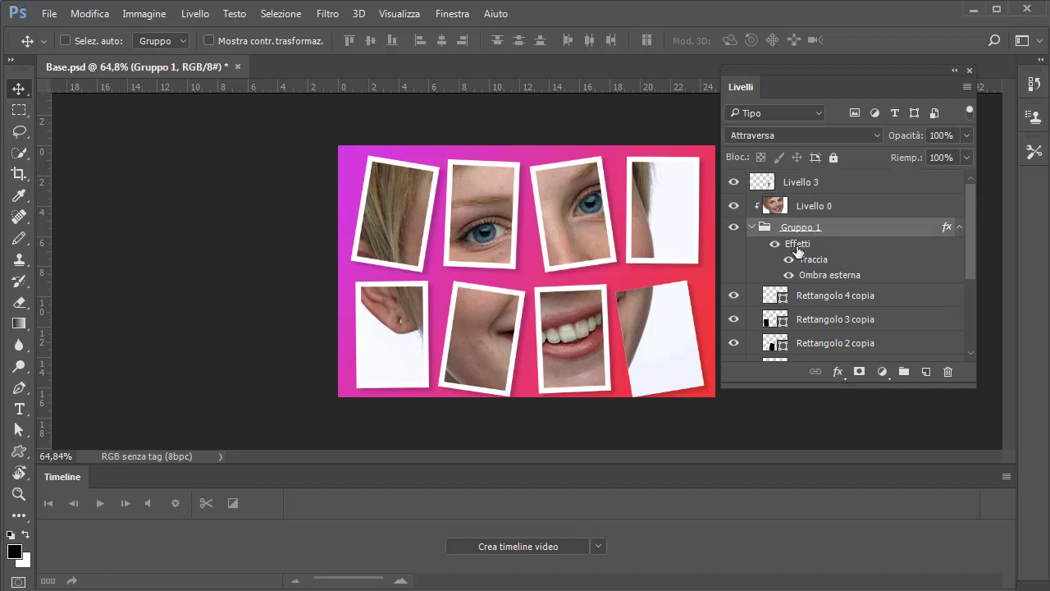
right_click(796, 248)
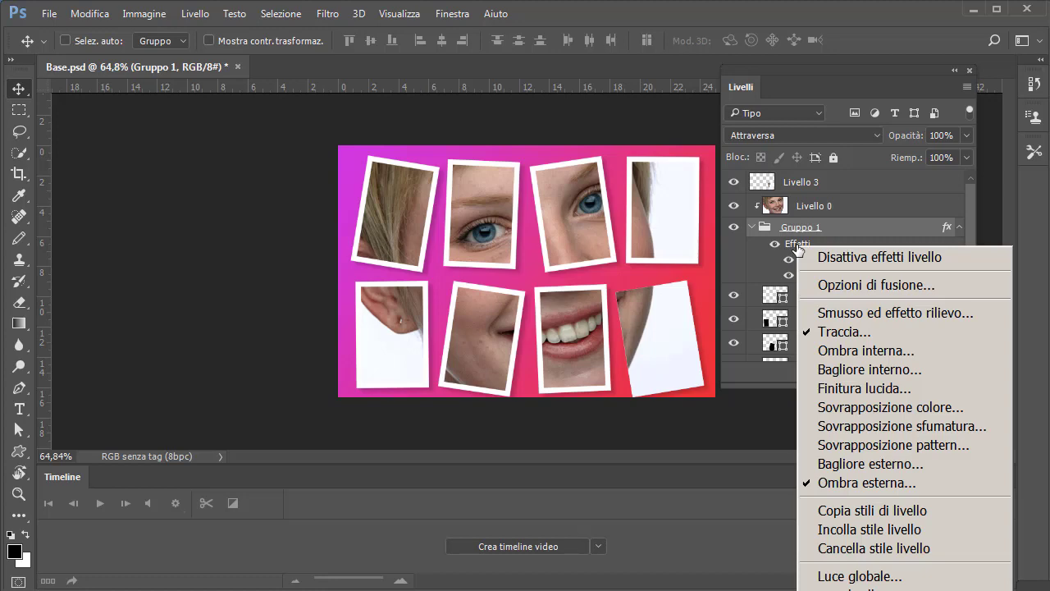
left_click(858, 510)
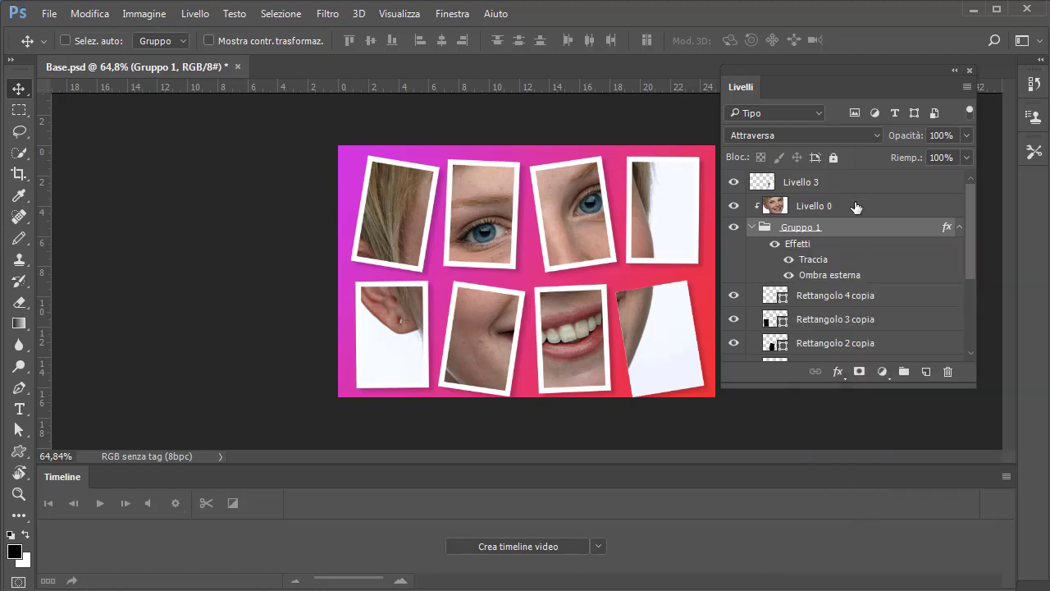
left_click(851, 186)
right_click(851, 184)
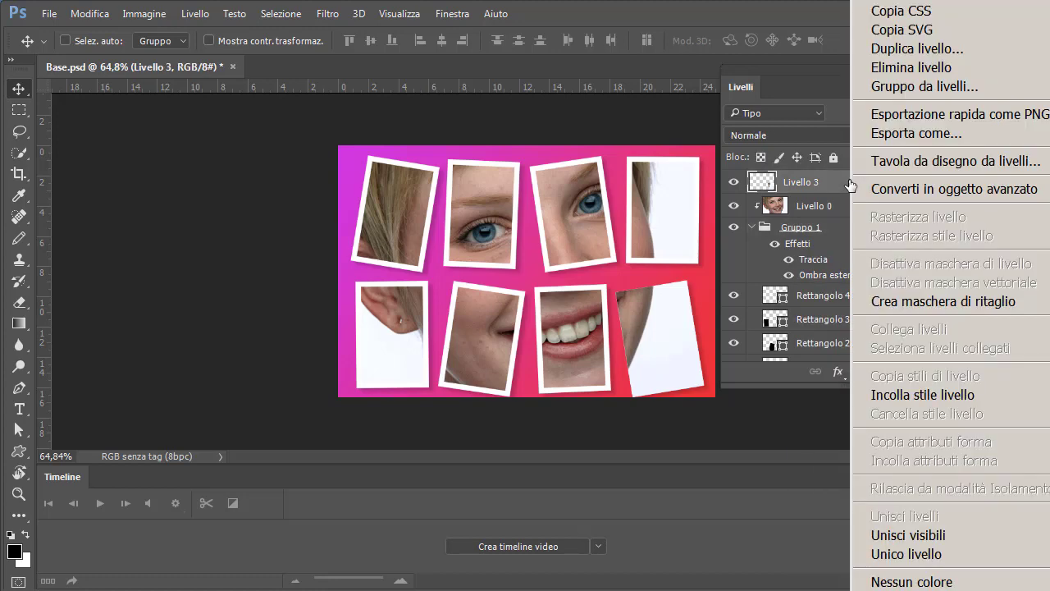
left_click(884, 393)
left_click(735, 255)
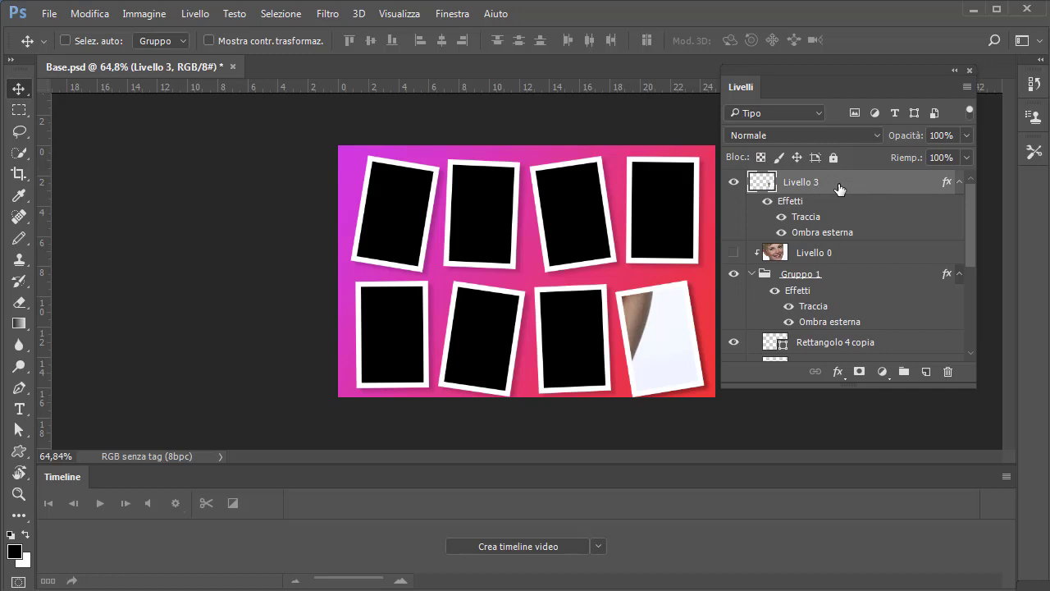
Show Livello 0 again and rasterize Livello 3's Traccia and Ombra esterna style.
left_click(733, 252)
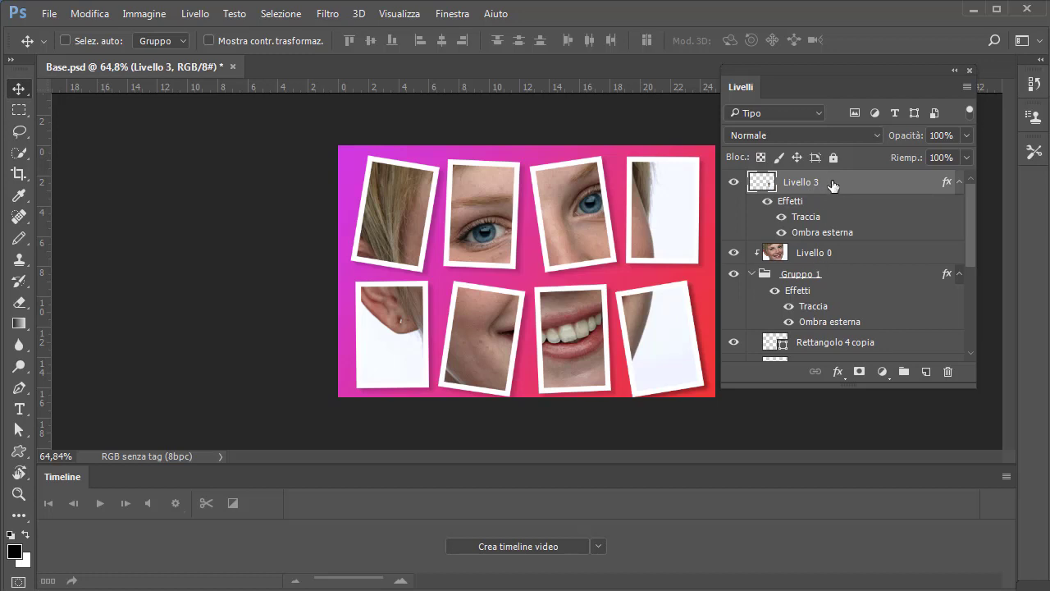
right_click(833, 187)
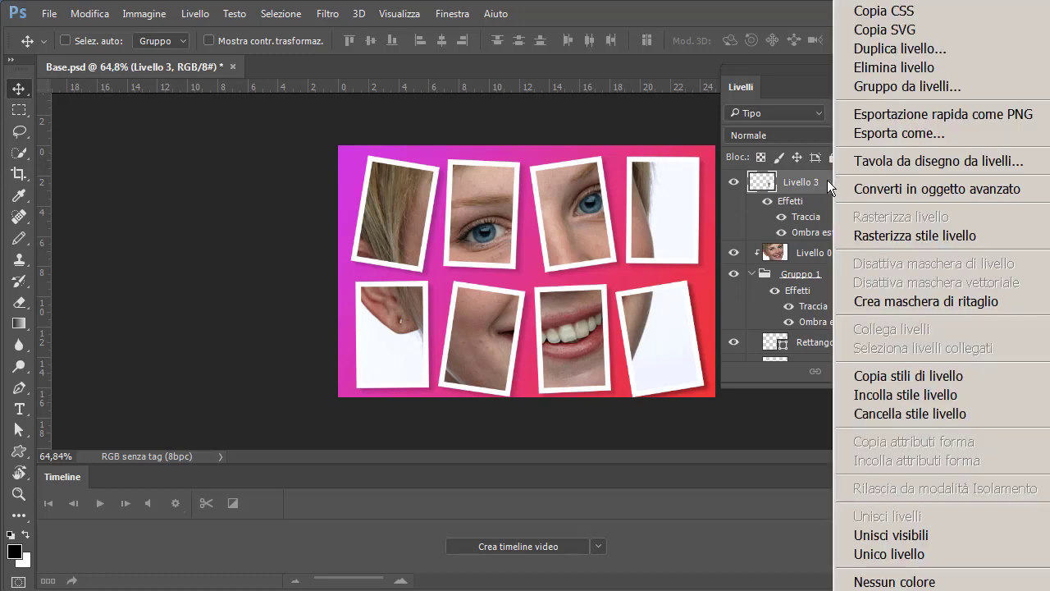
left_click(855, 235)
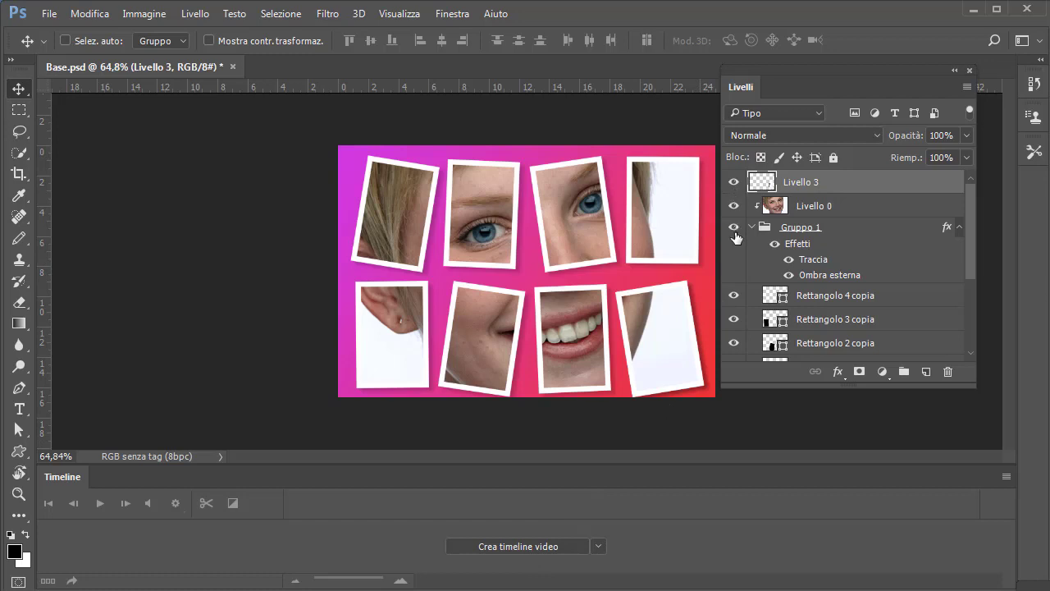
Create a video timeline with the work area ending at 3 seconds.
left_click(520, 542)
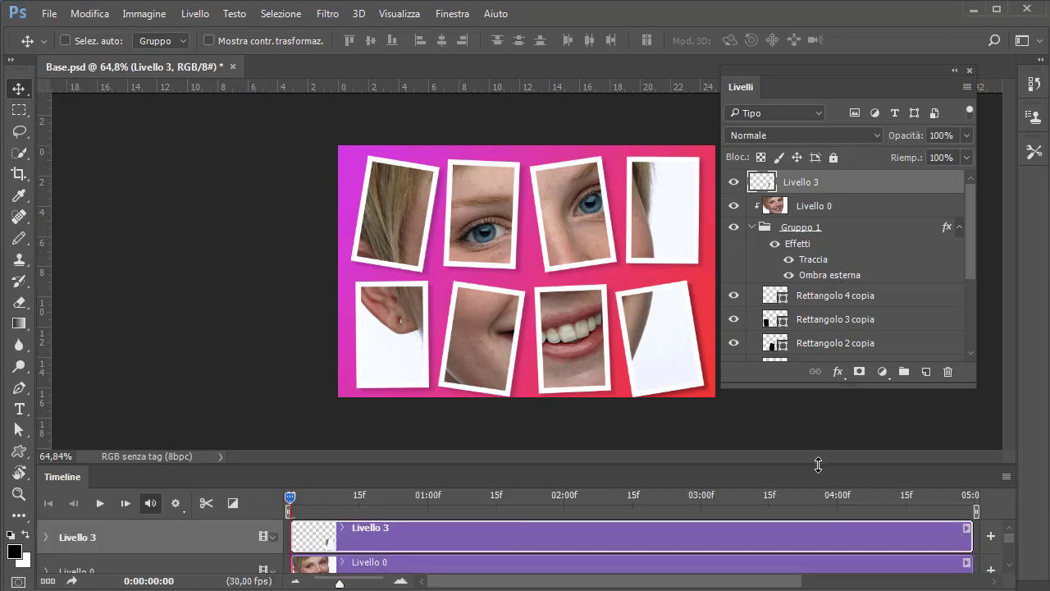
left_click_drag(832, 464, 820, 373)
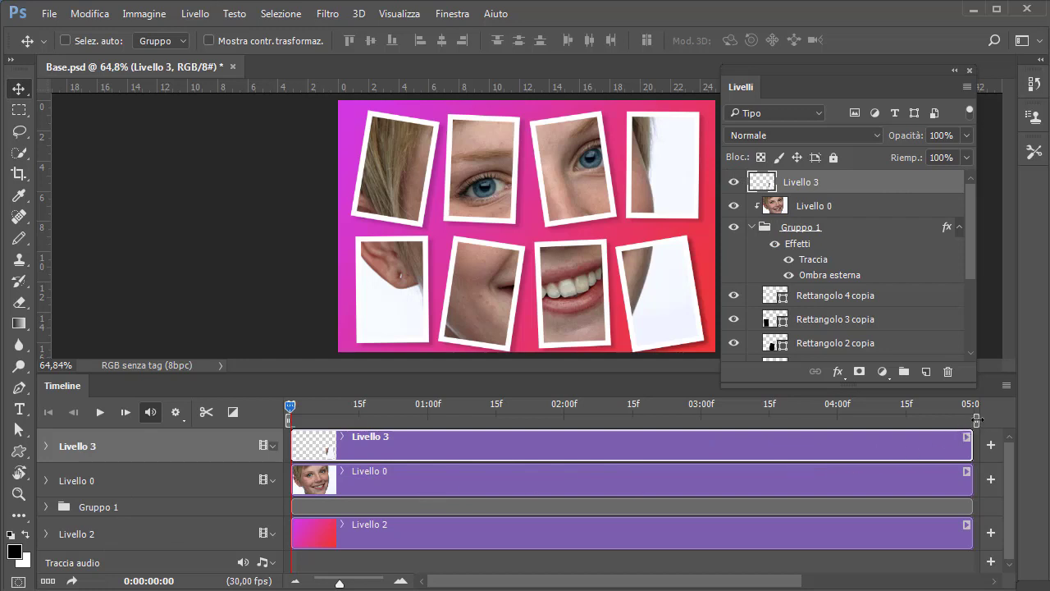
left_click_drag(976, 420, 704, 420)
Convert Livello 3 to a smart object and set a Trasforma keyframe at 03:00.
left_click(45, 446)
left_click_drag(291, 410, 696, 433)
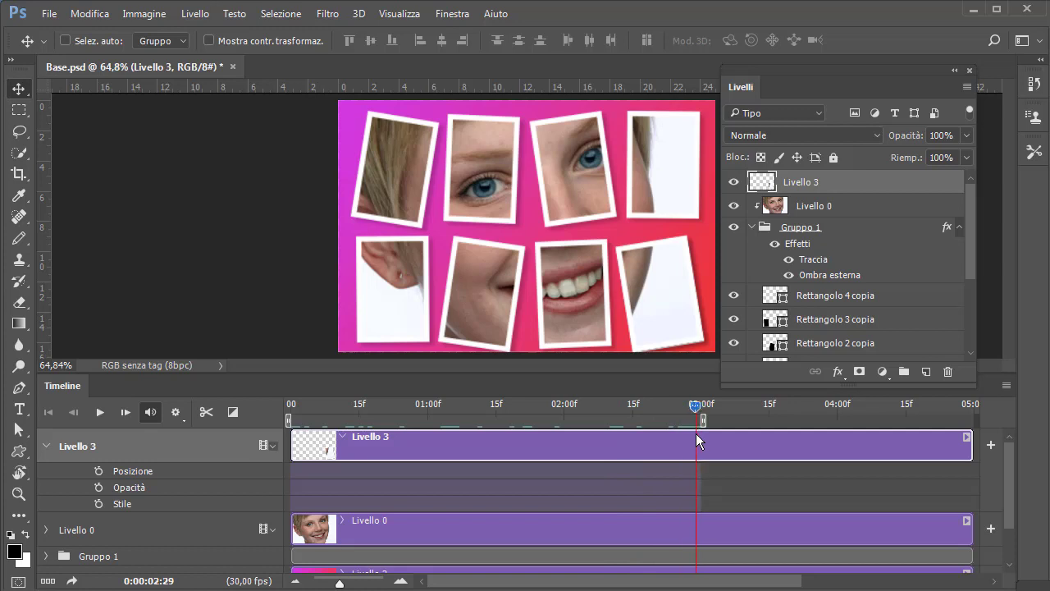
right_click(847, 181)
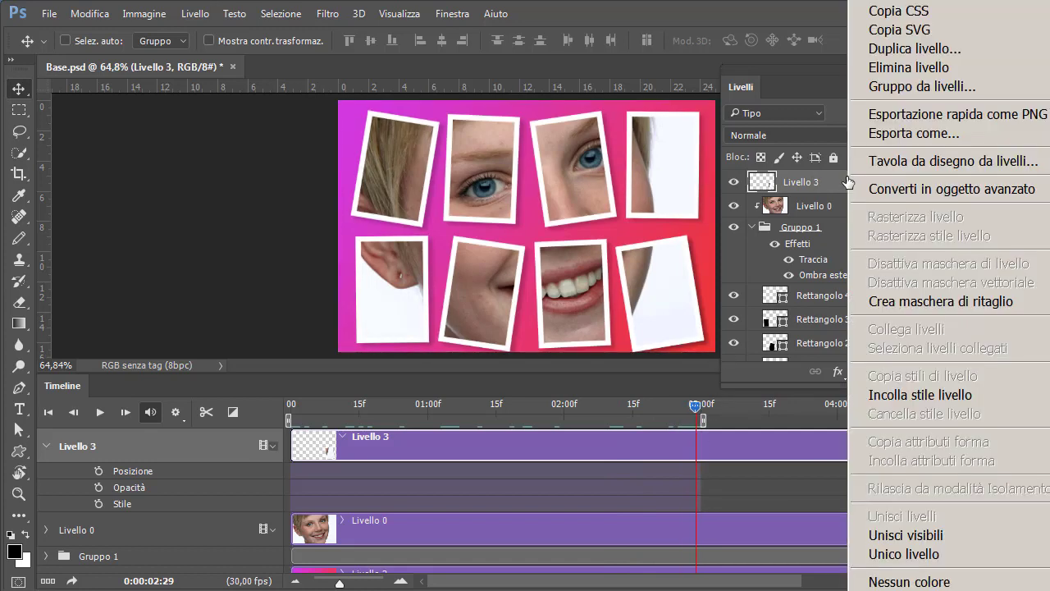
left_click(898, 190)
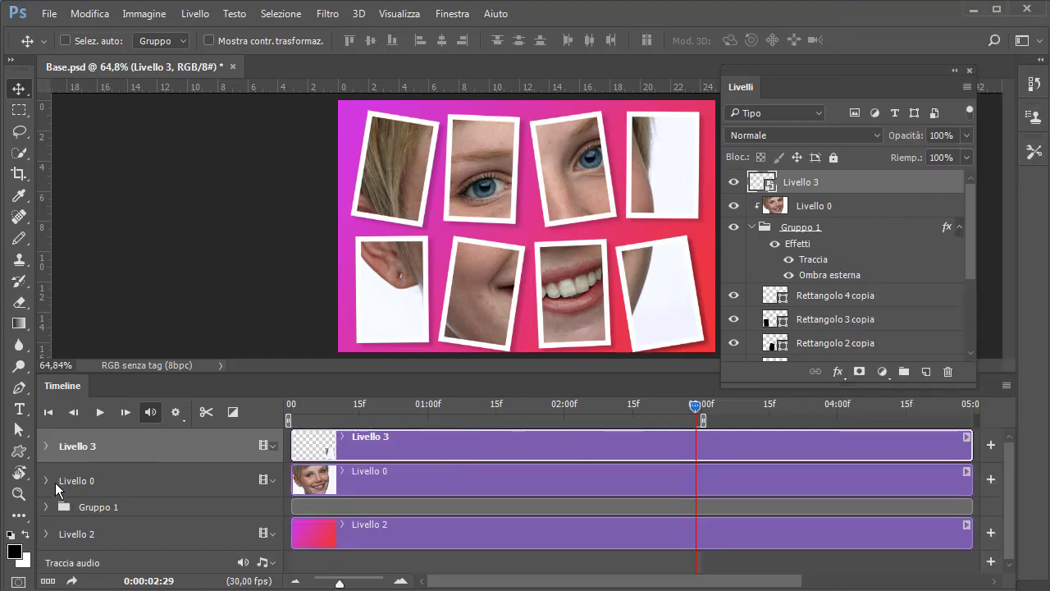
left_click(45, 446)
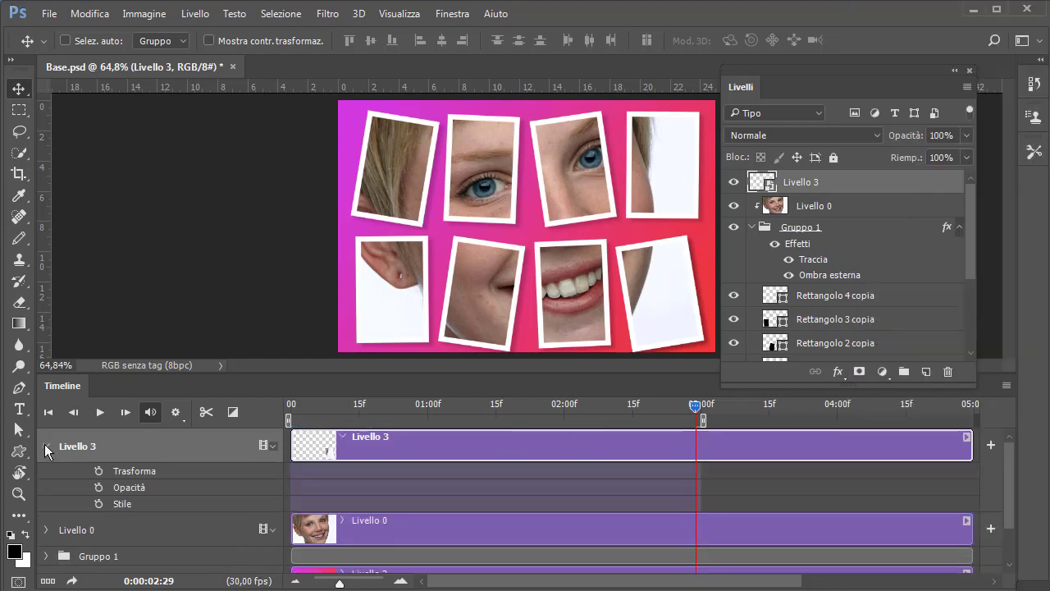
left_click(99, 471)
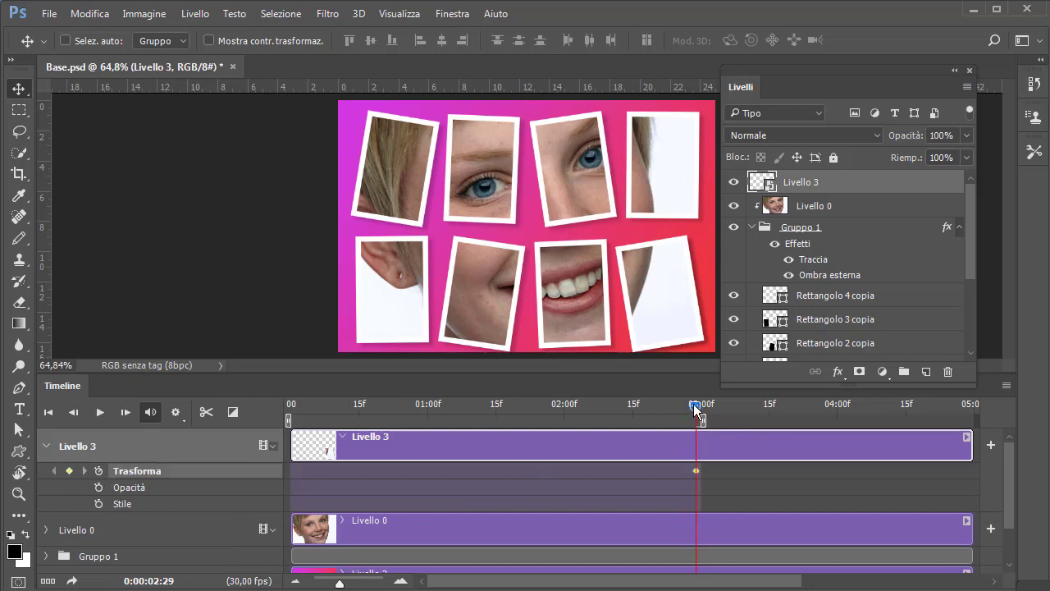
At frame 0, move Livello 3 off-canvas left, rotated 46° and flipped horizontally.
left_click_drag(694, 404, 290, 395)
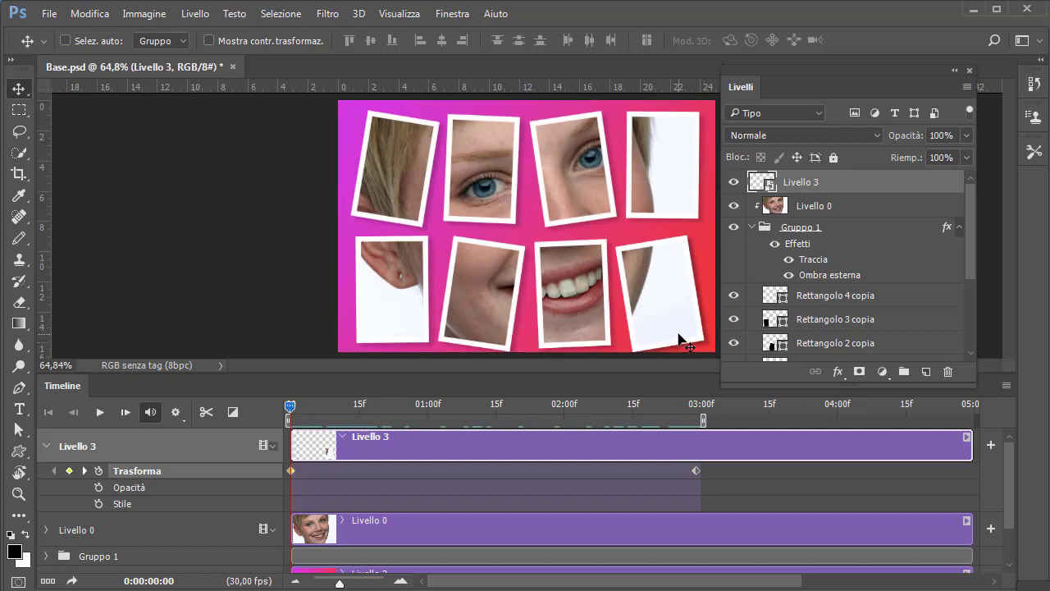
mouse_move(669, 330)
left_mouse_down()
mouse_move(309, 262)
mouse_move(291, 247)
left_mouse_up()
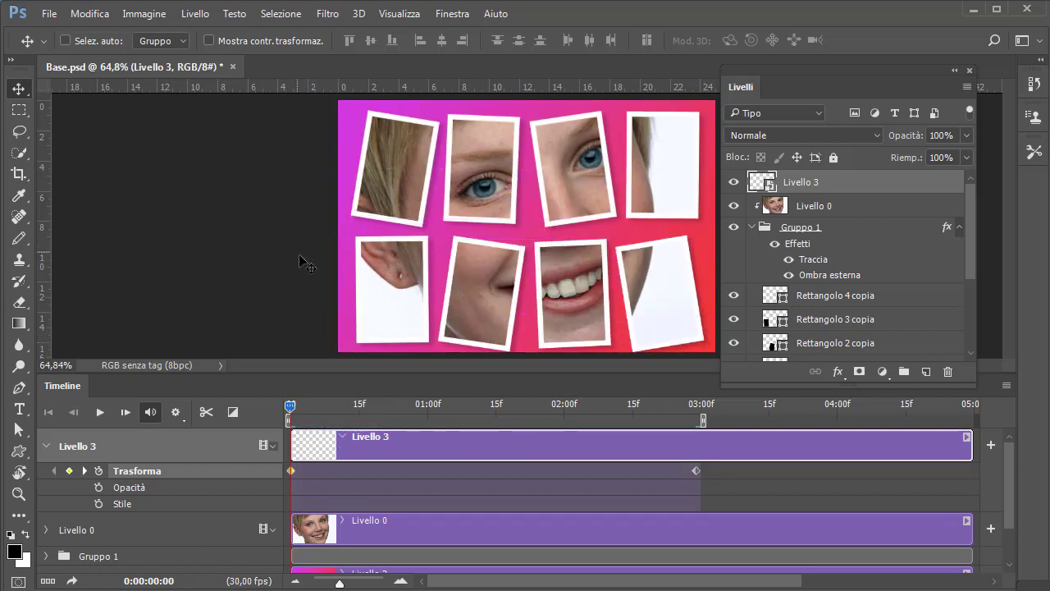
key("ctrl+t")
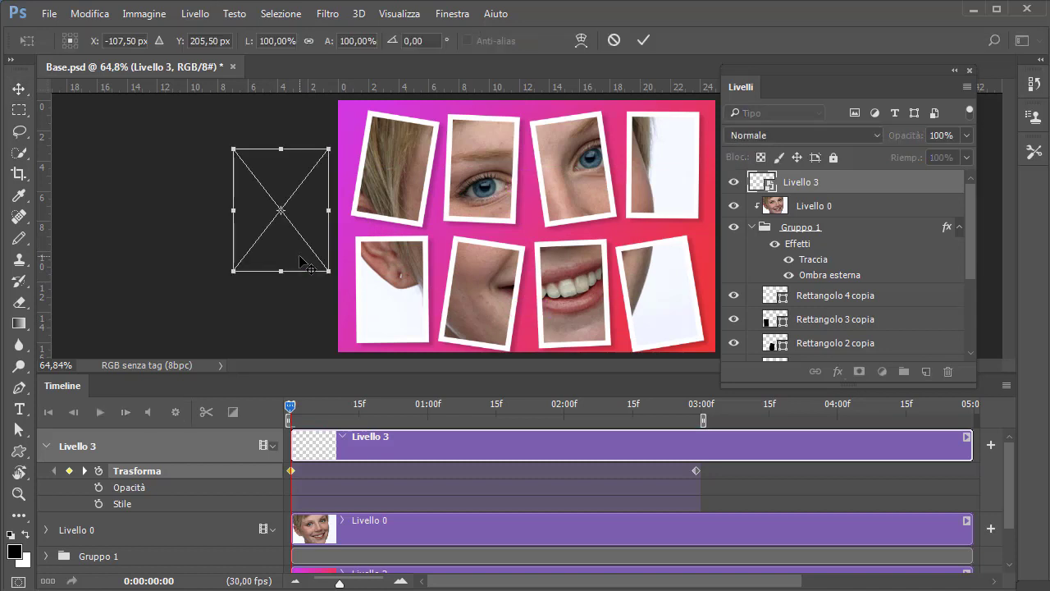
left_click_drag(326, 286, 259, 287)
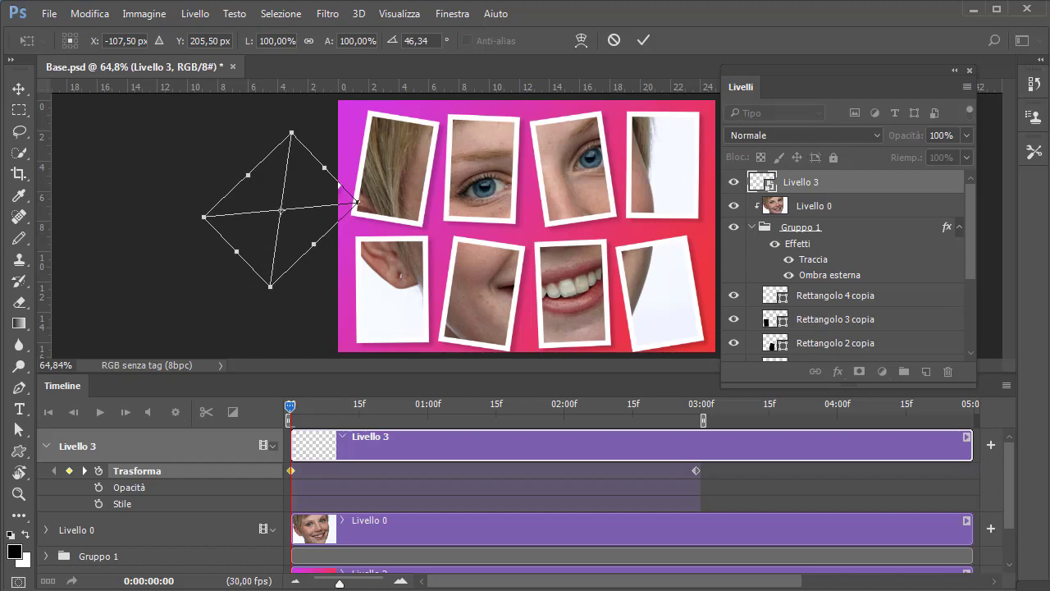
left_click(101, 16)
mouse_move(246, 349)
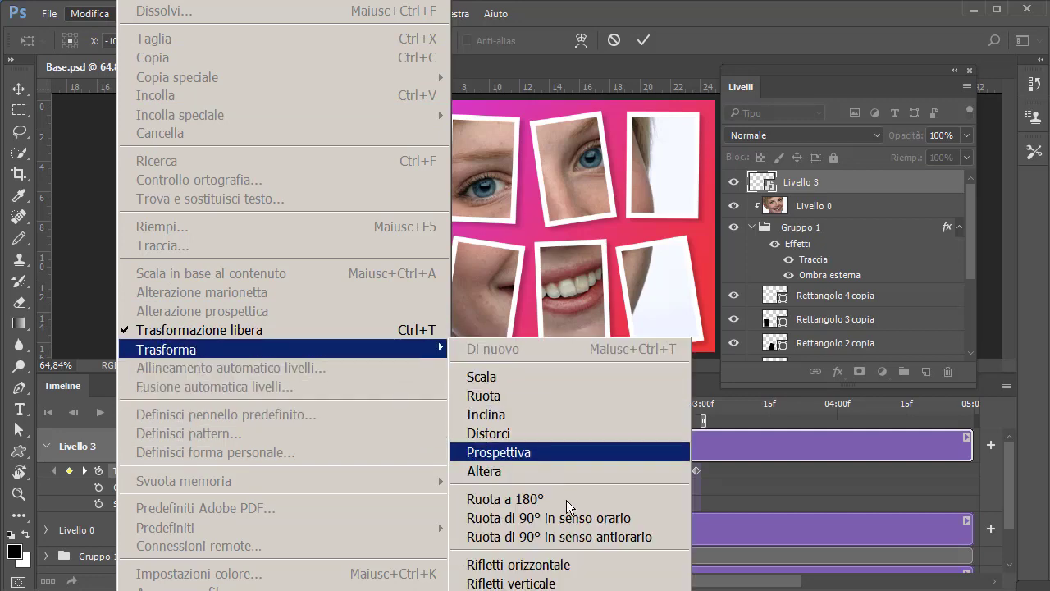
left_click(518, 565)
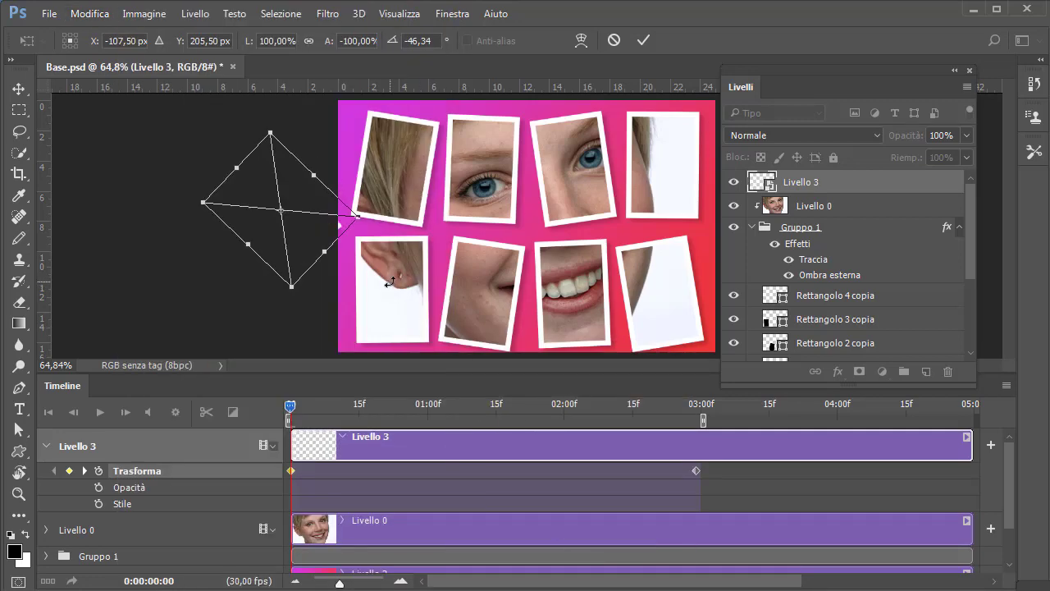
key("Return")
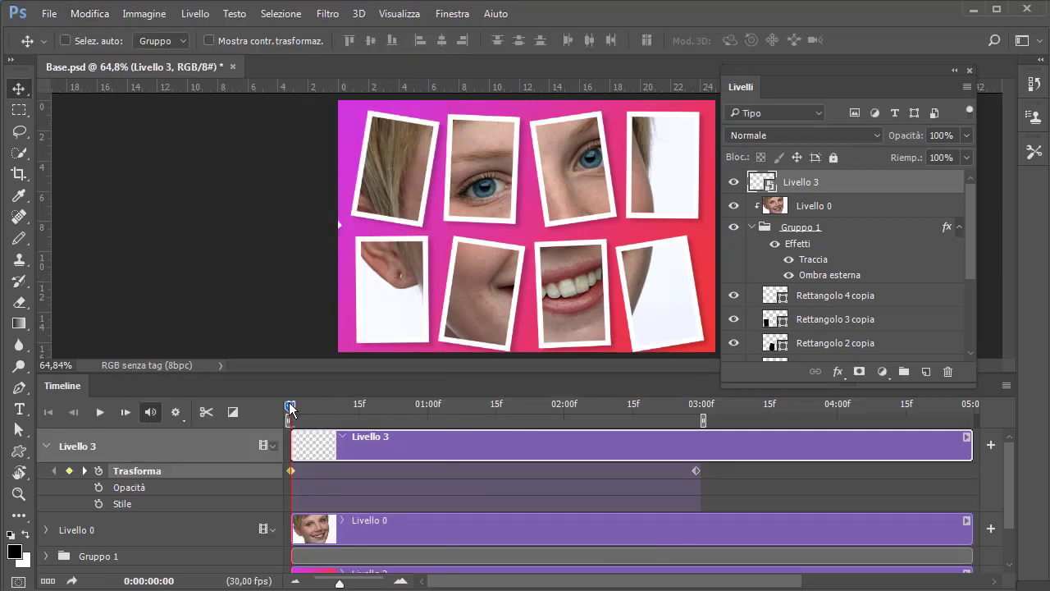
Scrub the timeline to preview the pieces flying into place.
left_click_drag(290, 408, 452, 411)
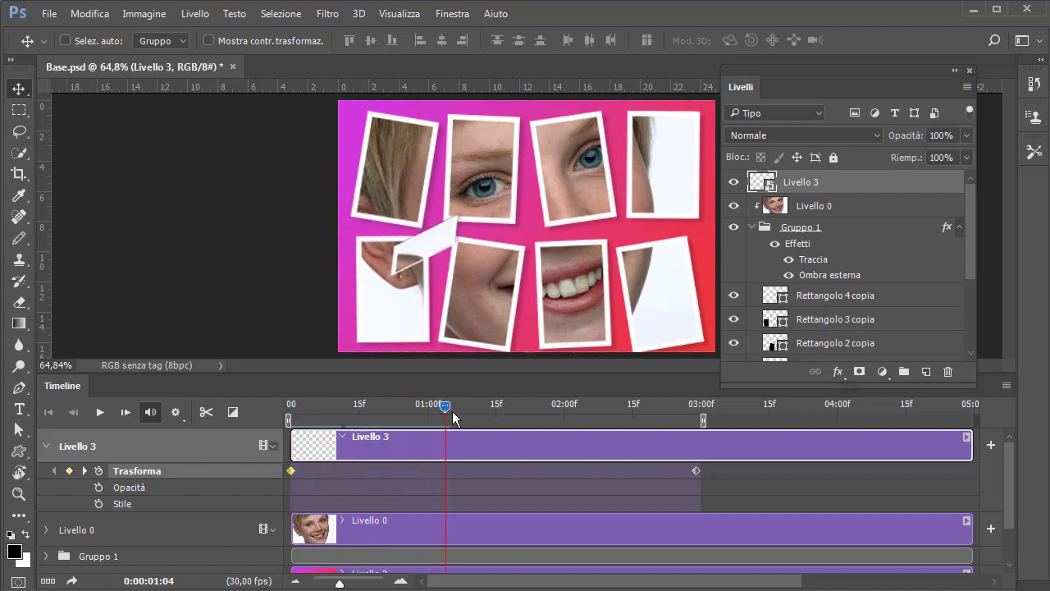
mouse_move(452, 411)
left_mouse_down()
mouse_move(727, 420)
mouse_move(623, 428)
mouse_move(693, 422)
left_mouse_up()
left_click_drag(733, 296, 732, 350)
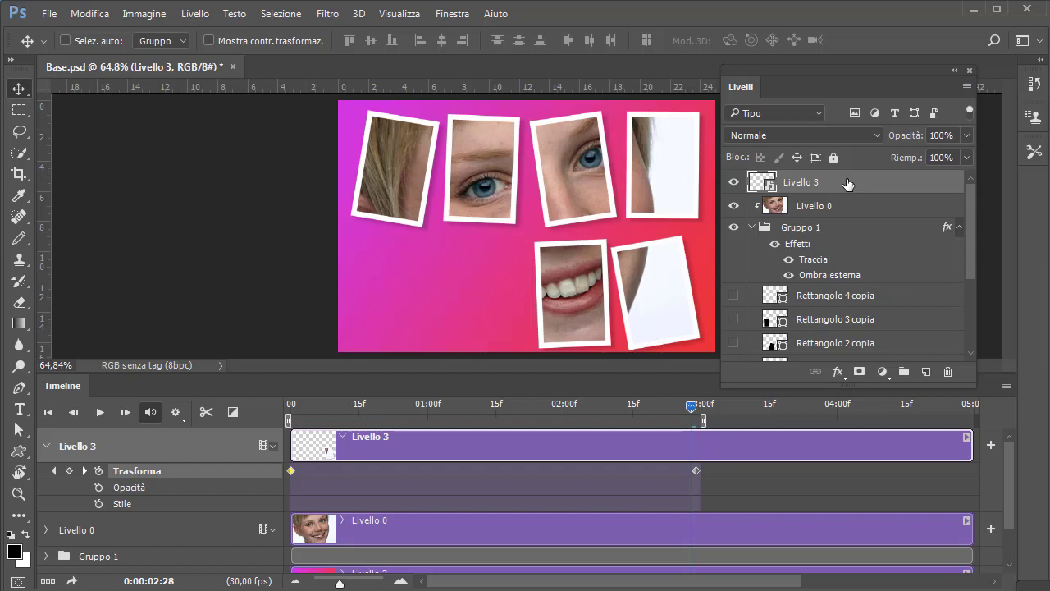
In Animazione 2.psd, select Livello 9 and play the animation through to its greyscale ending.
mouse_move(692, 406)
left_mouse_down()
mouse_move(705, 409)
mouse_move(664, 407)
mouse_move(705, 413)
mouse_move(672, 414)
mouse_move(683, 414)
left_mouse_up()
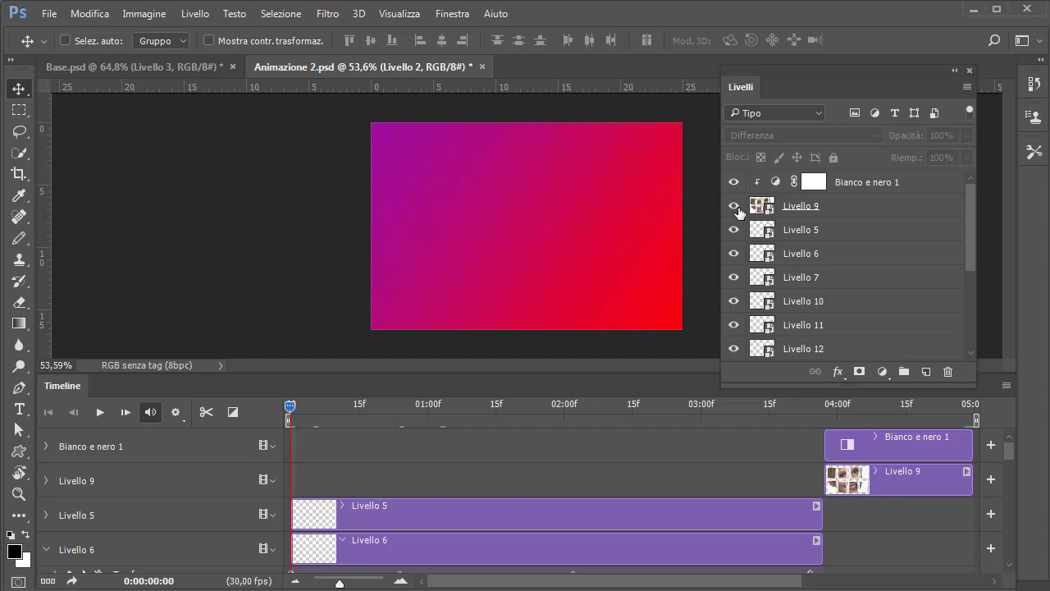
left_click(837, 209)
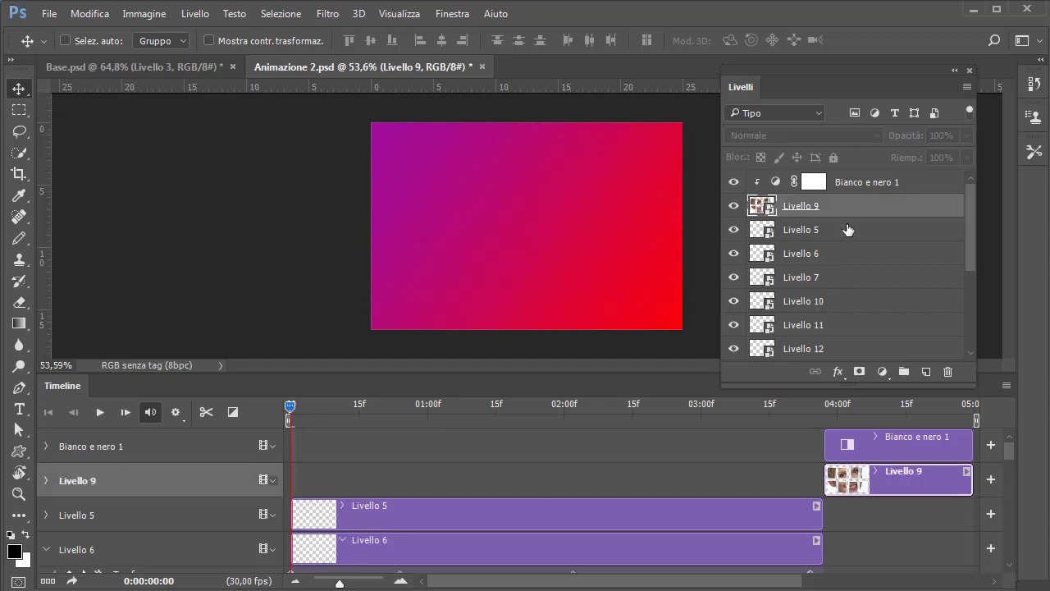
left_click_drag(969, 239, 972, 282)
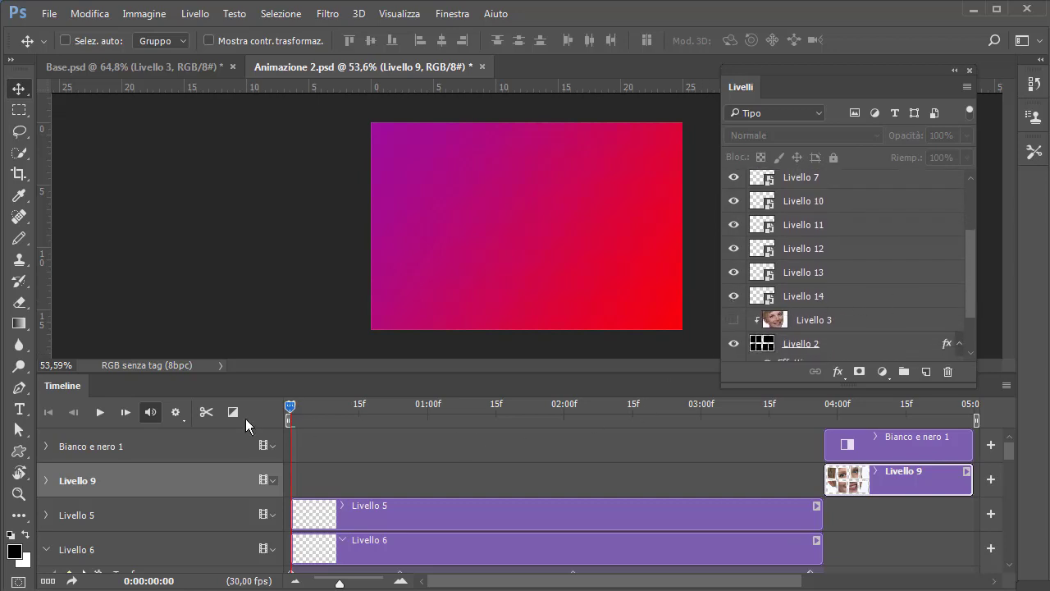
left_click(99, 412)
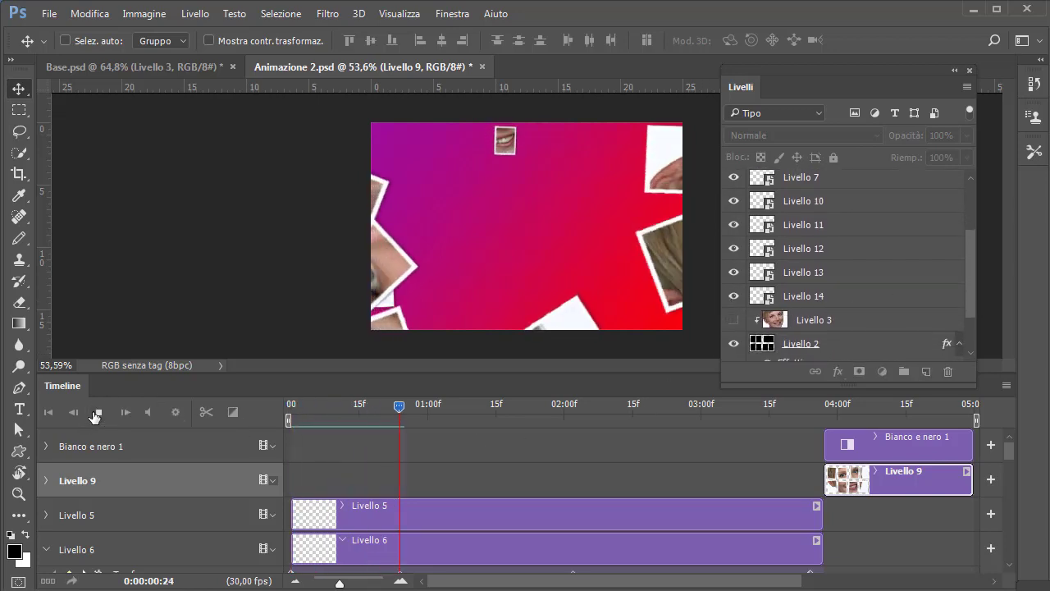